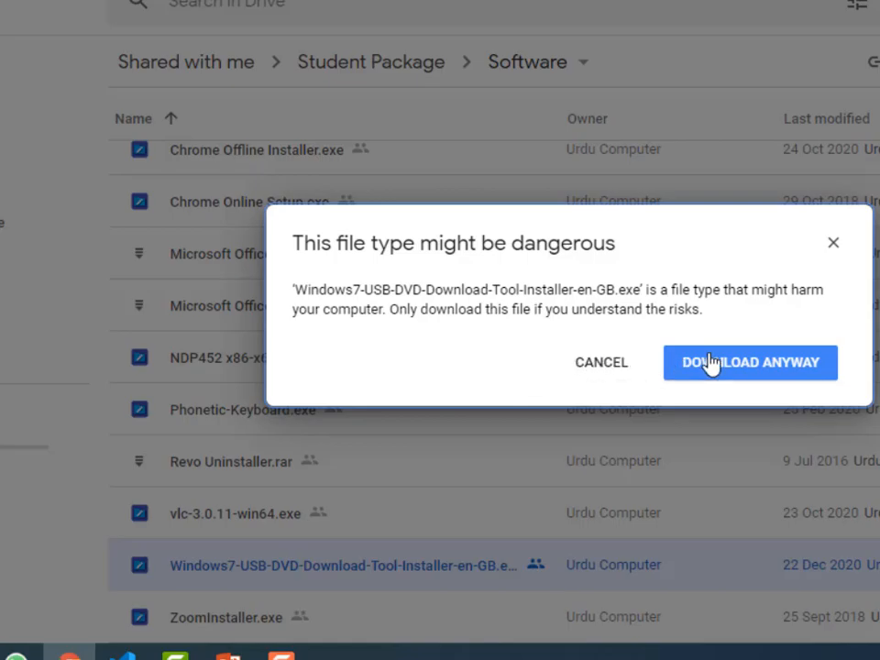
Download the Windows7-USB-DVD-Download-Tool installer from the Drive Software folder despite the warning, and start the download
left_click(711, 366)
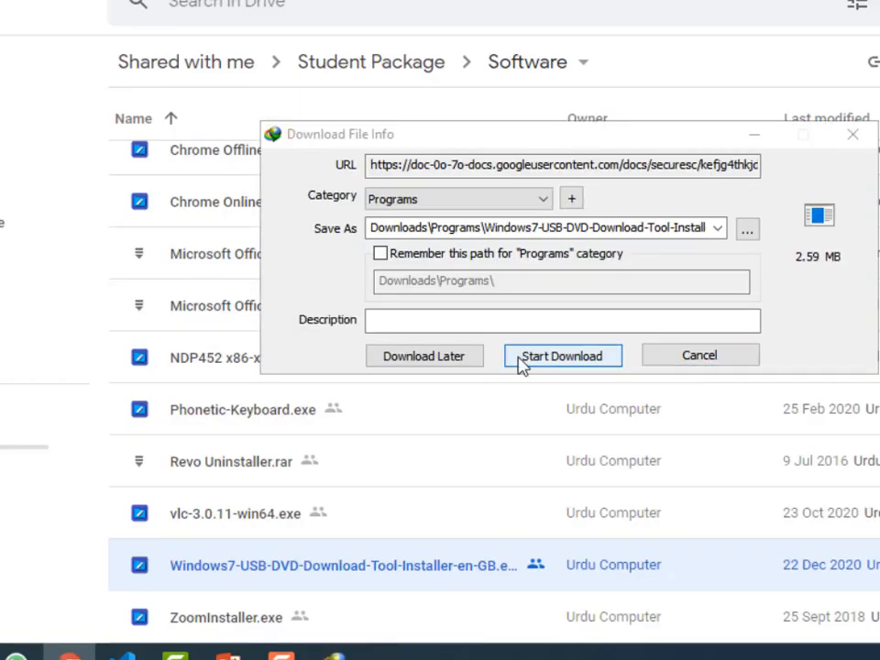
left_click(520, 362)
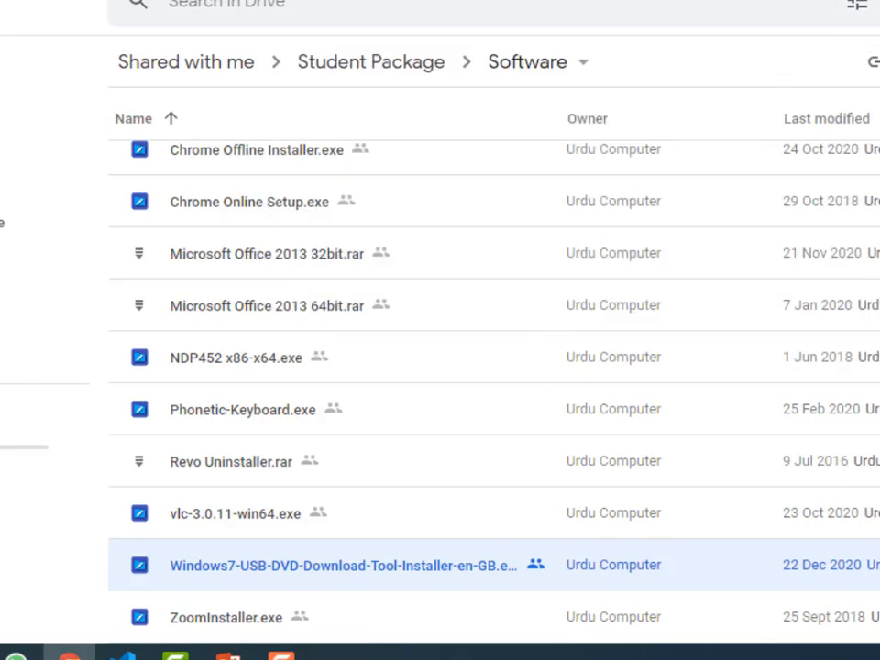
Open the downloaded Windows7-USB-DVD-Download-Tool installer from the Downloads > Programs folder
key("super+d")
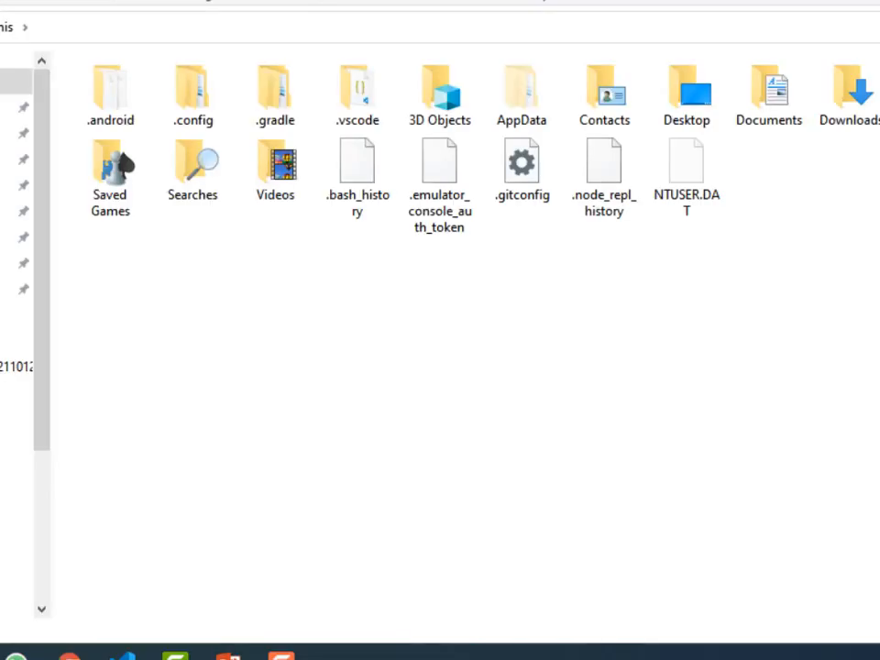
double_click(848, 94)
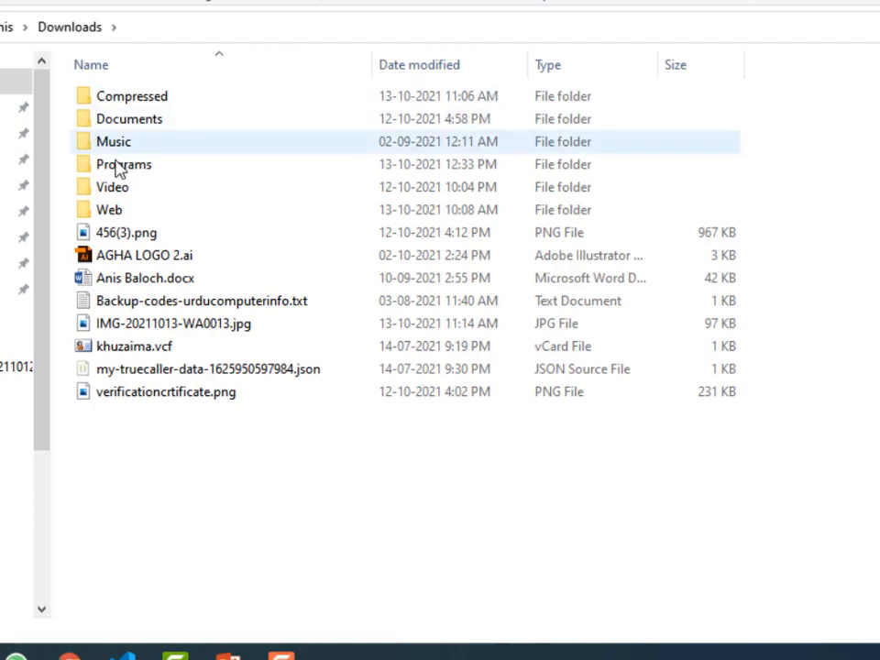
double_click(119, 167)
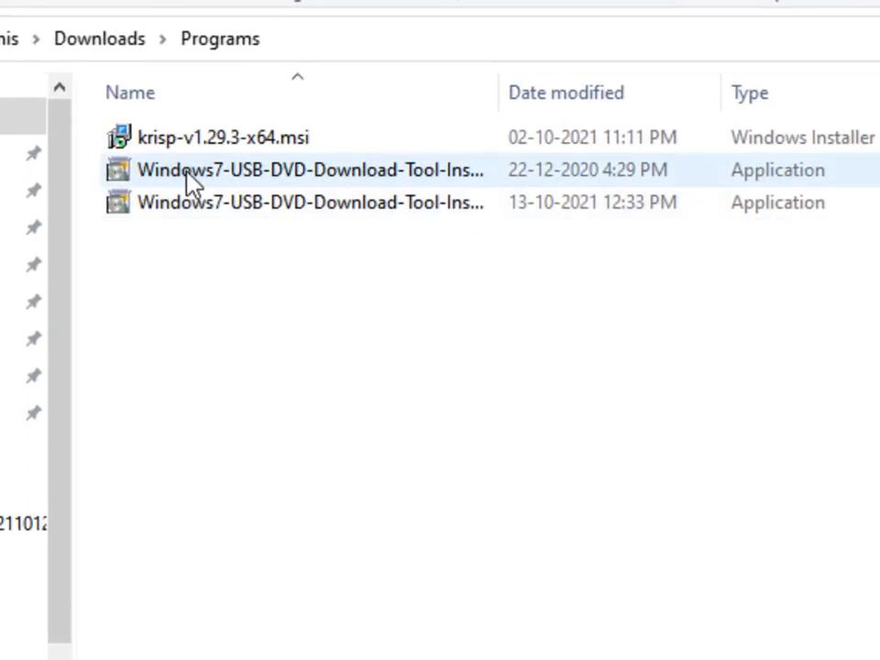
double_click(238, 183)
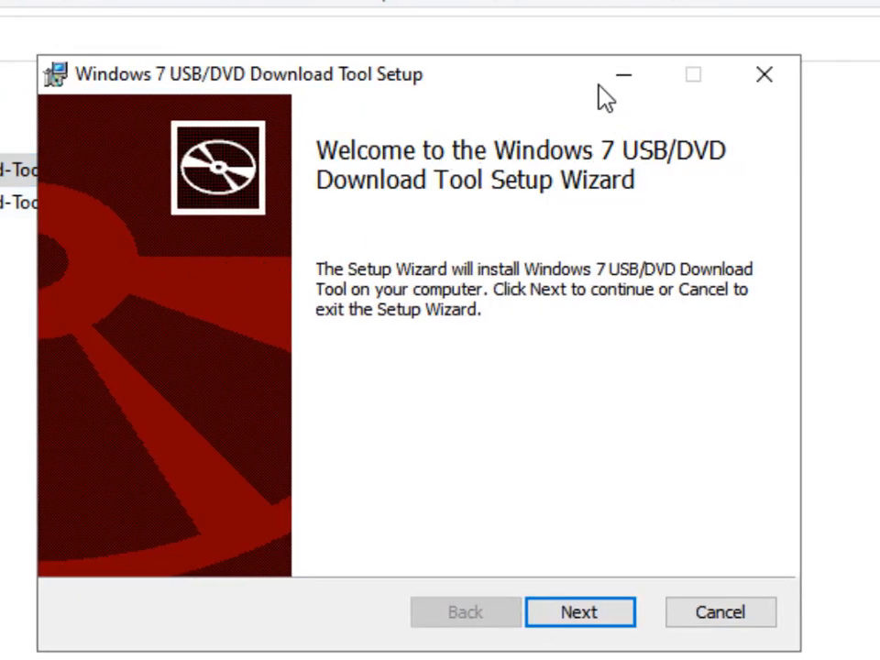
Run through the setup wizard to install the Windows 7 USB/DVD Download Tool, then close the folder window
left_click(575, 616)
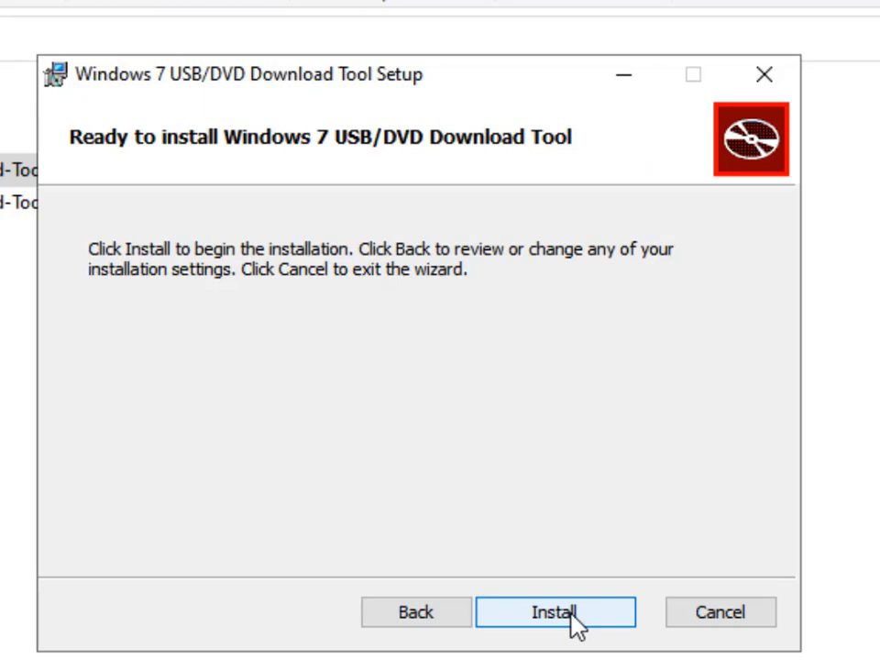
left_click(572, 616)
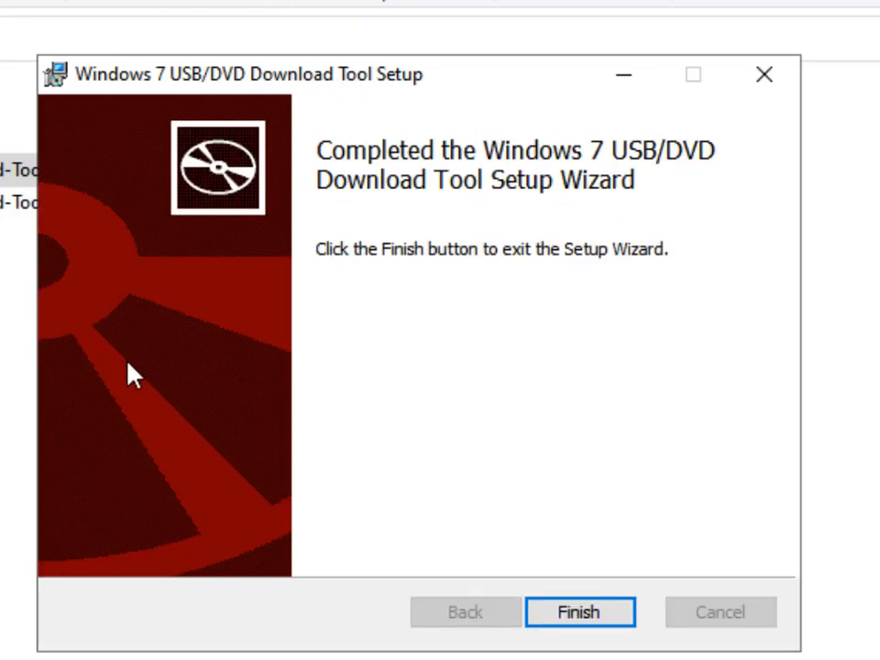
left_click(554, 616)
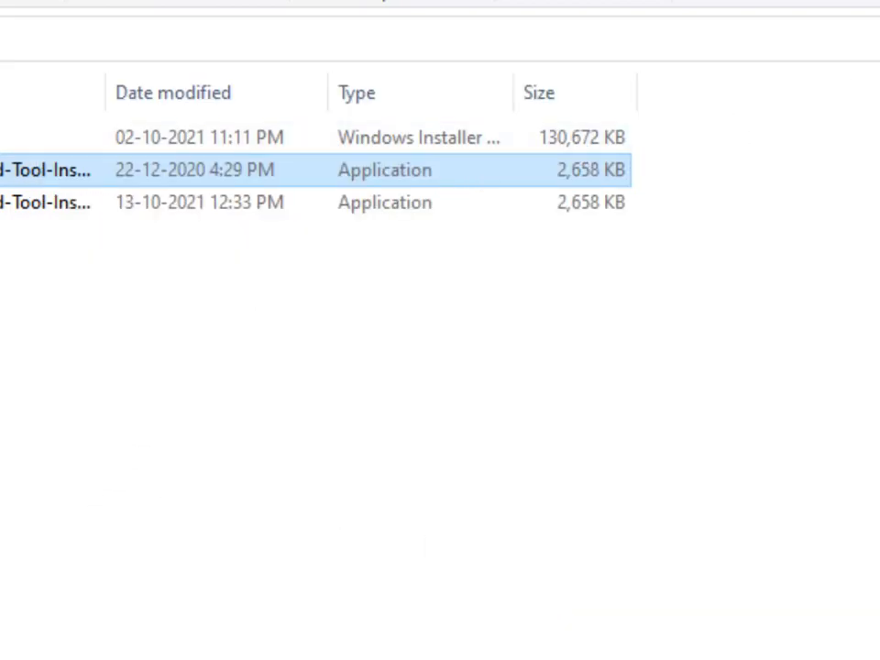
left_click(781, 12)
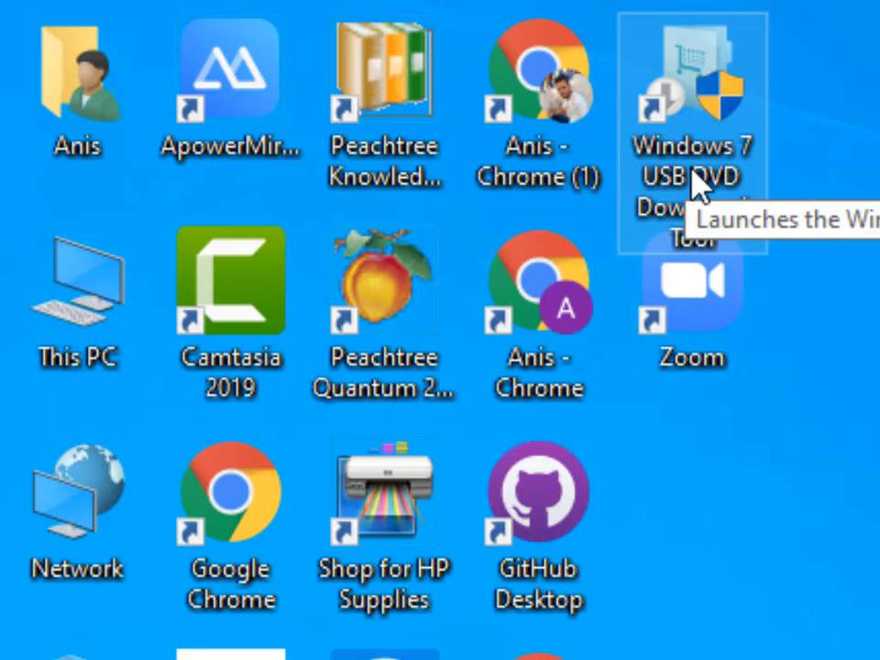
Browse to D: > Mega > Sharing Mania > Student Package > Windows Installation Files > Windows 7 to locate the ISO
left_click(646, 207)
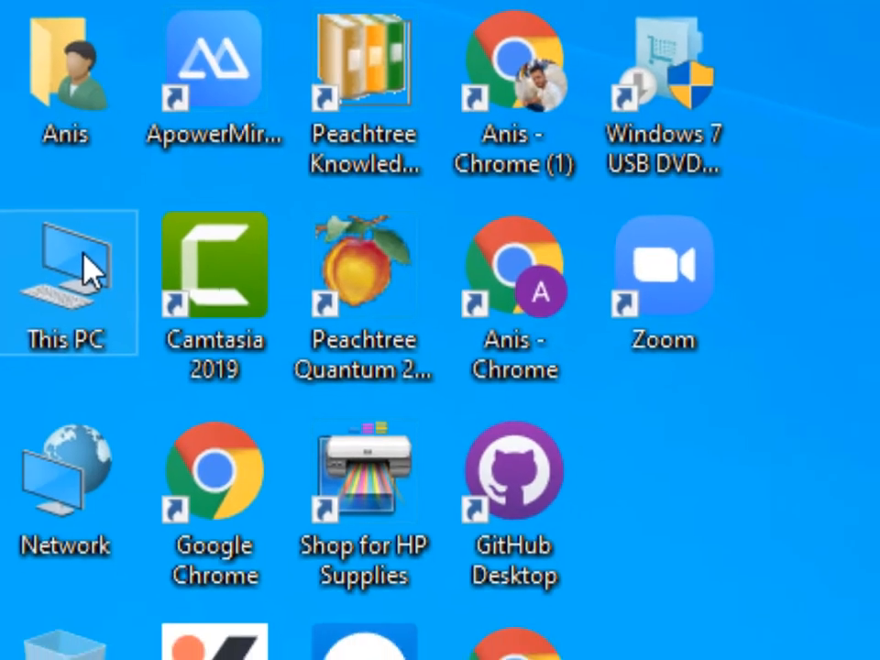
double_click(99, 280)
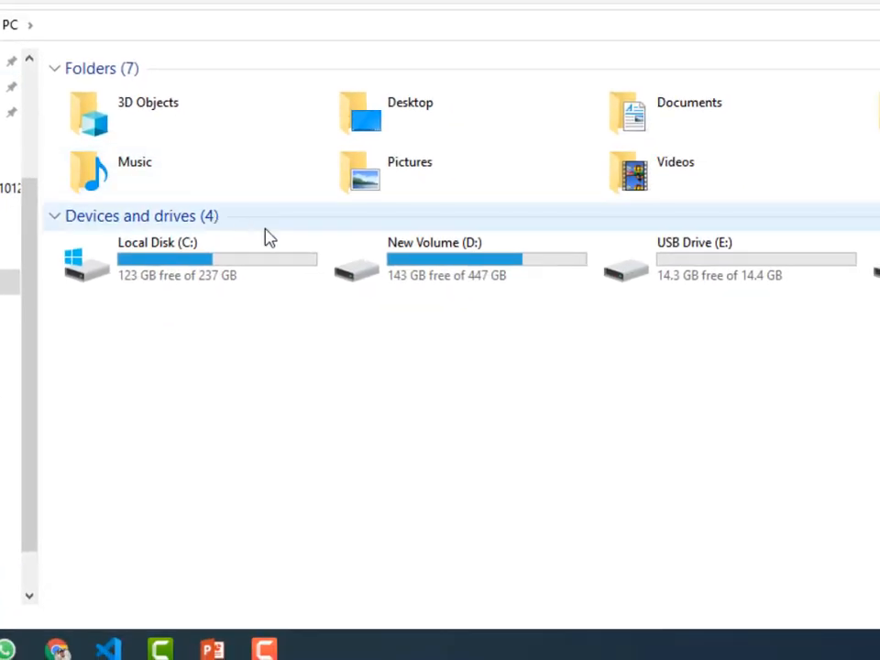
double_click(362, 280)
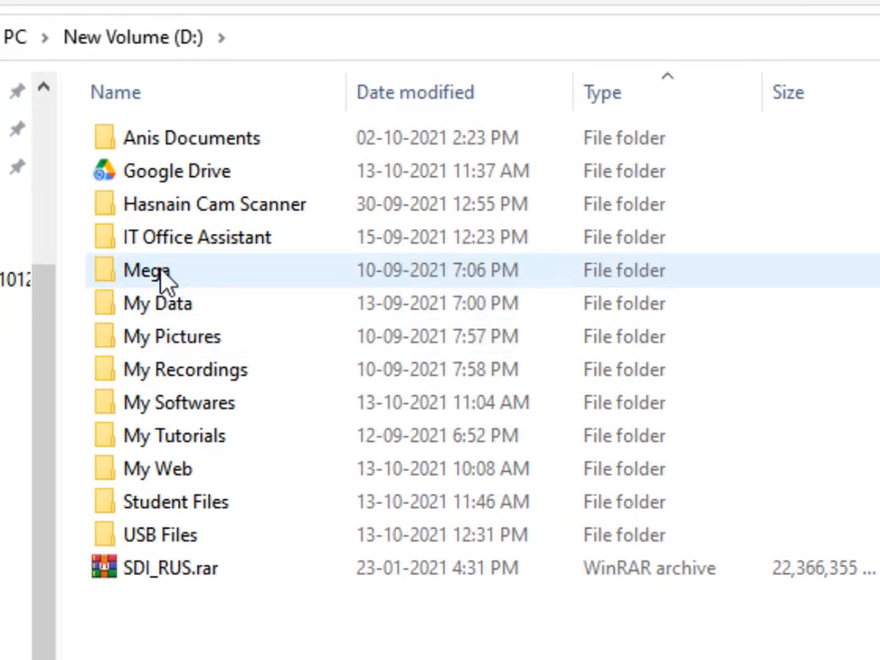
double_click(164, 275)
double_click(177, 150)
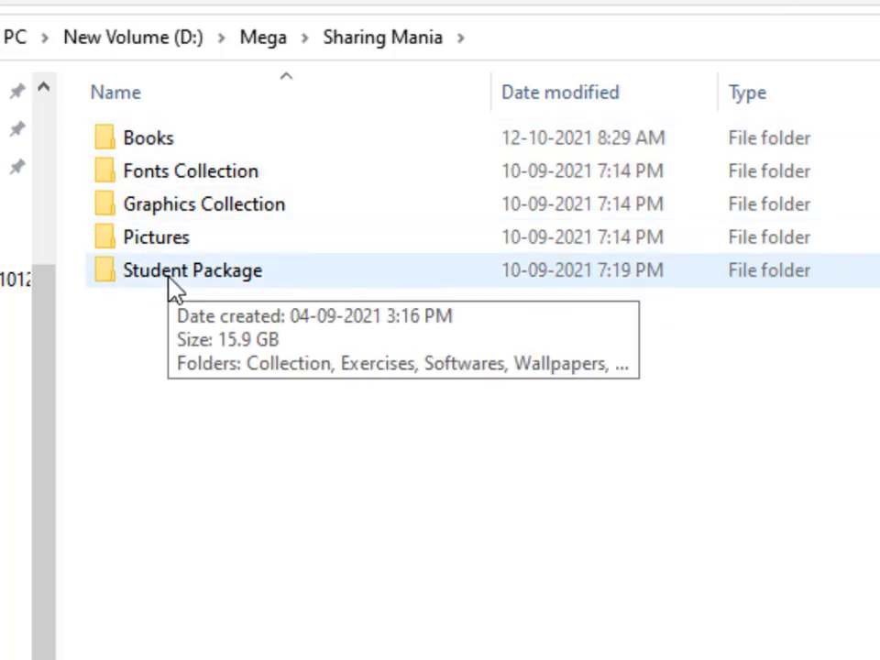
double_click(175, 286)
double_click(165, 206)
scroll(174, 637, "down", 3)
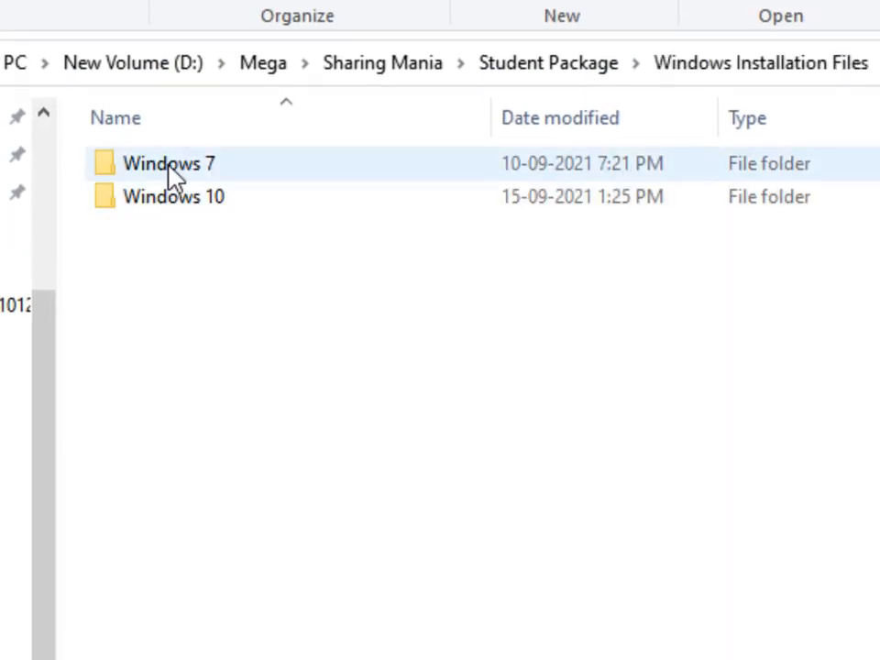
double_click(169, 195)
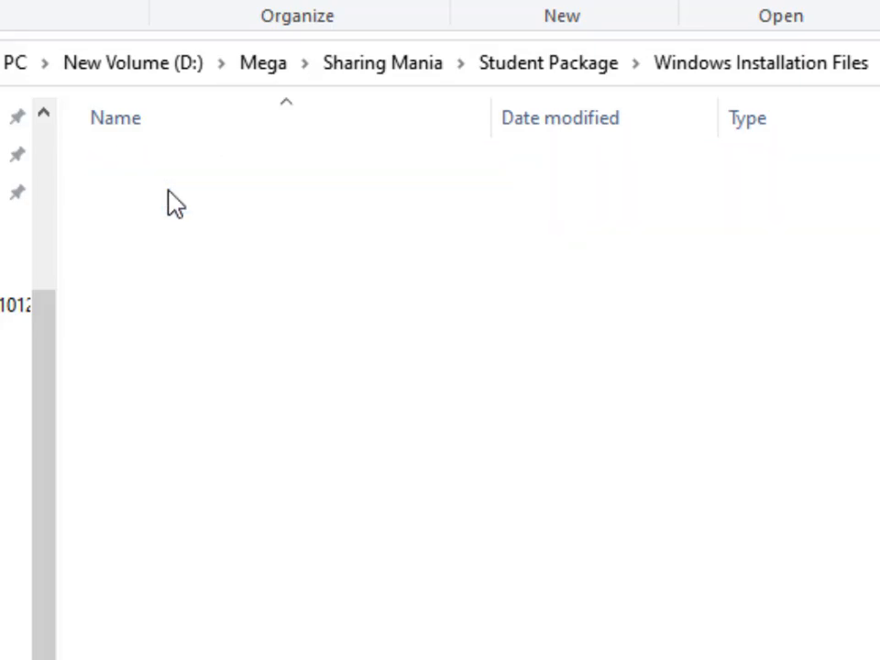
left_click(752, 72)
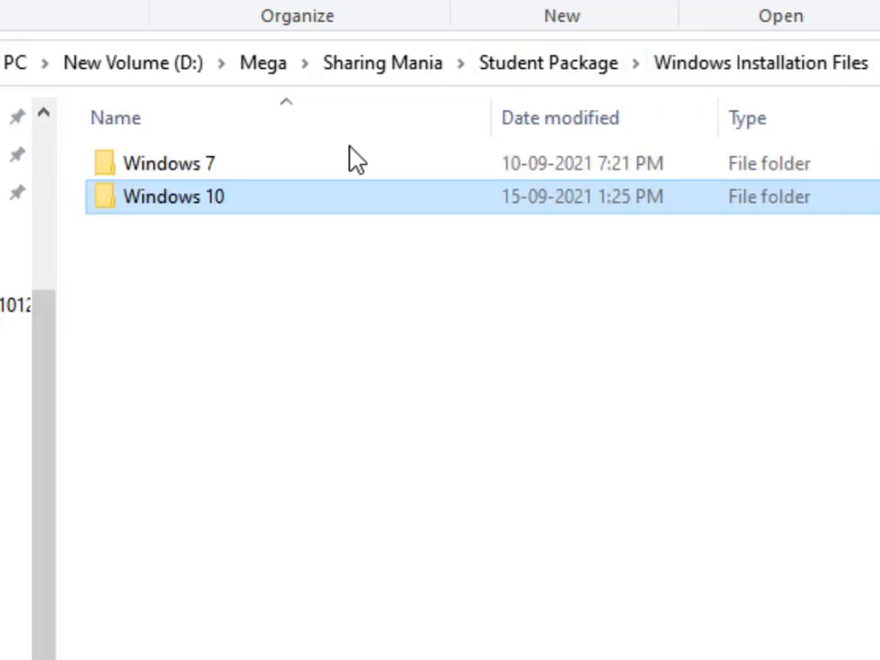
double_click(184, 175)
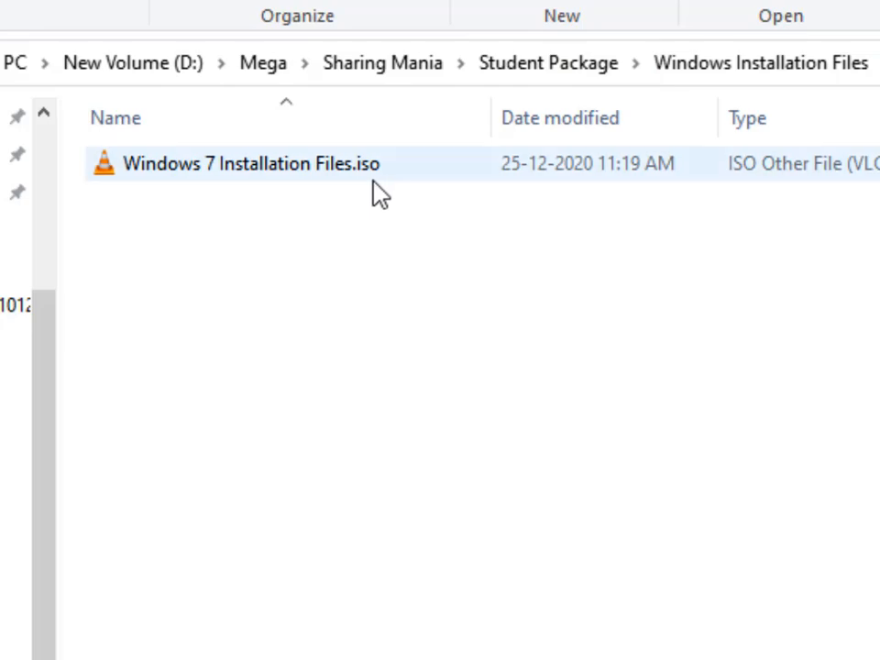
mouse_move(392, 192)
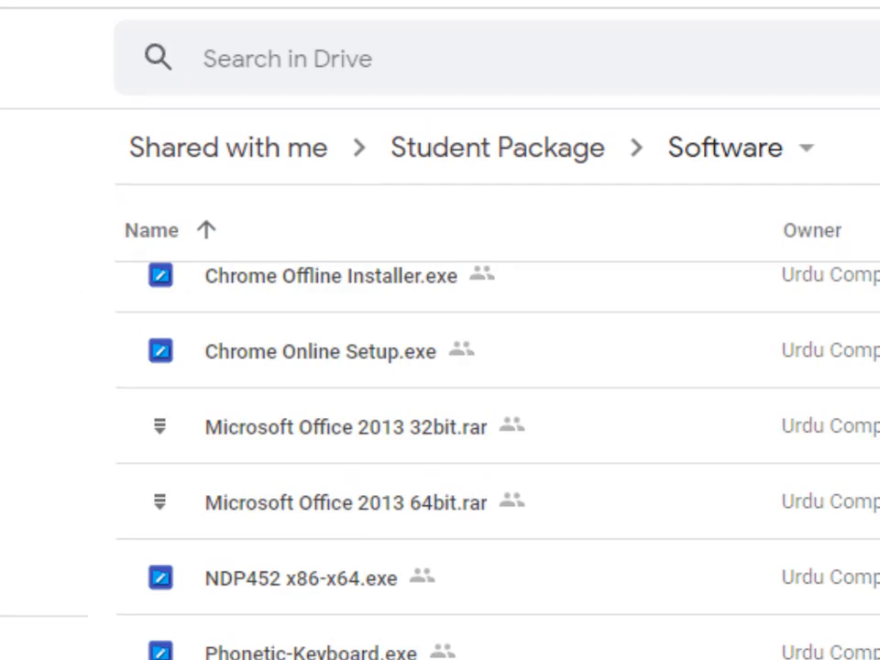
Try to download WindowsTen.iso from the Drive folder Student Package > Windows Installation Files > Windows 10
left_click(427, 154)
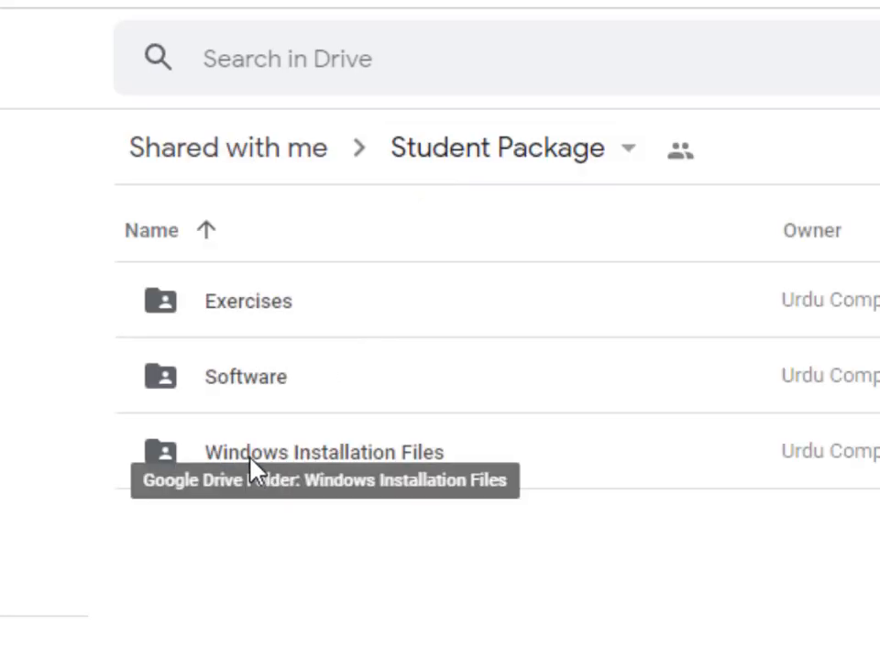
left_click(250, 461)
double_click(250, 461)
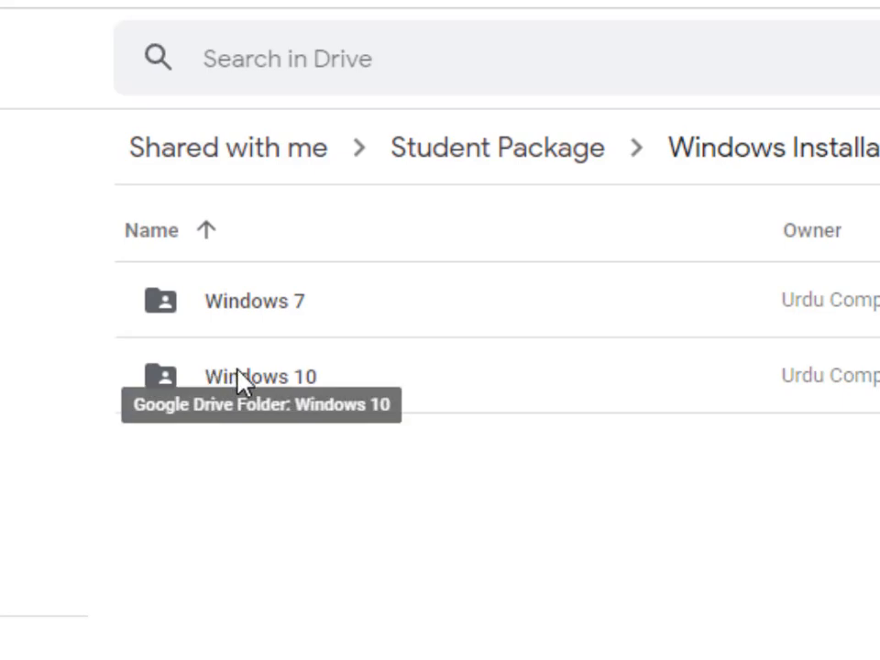
double_click(239, 380)
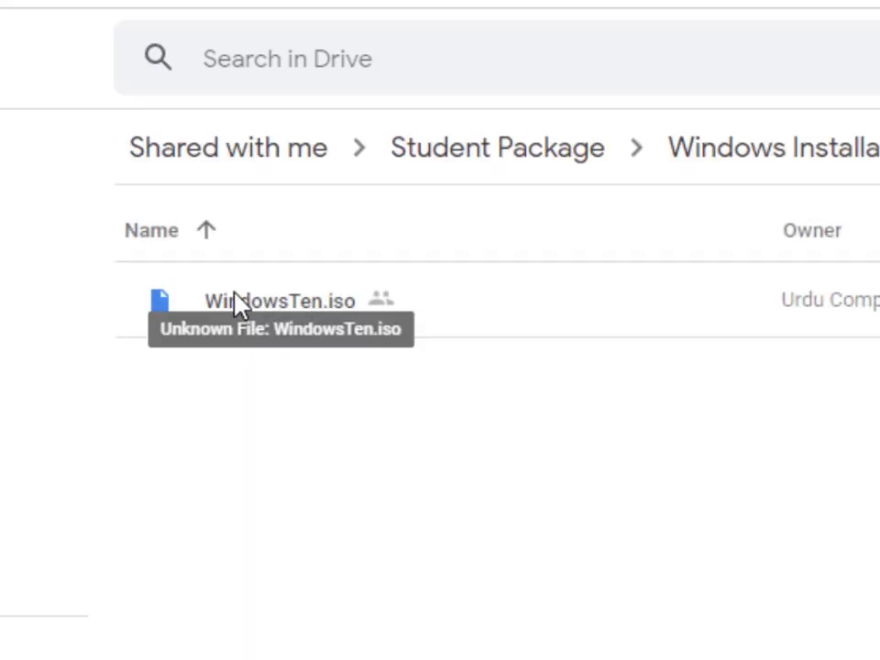
right_click(237, 305)
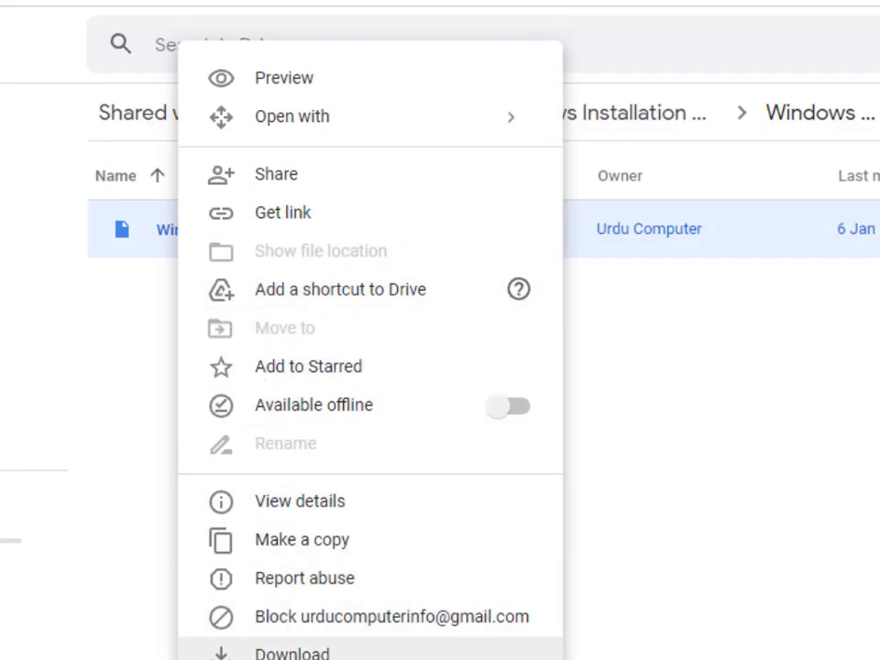
left_click(292, 653)
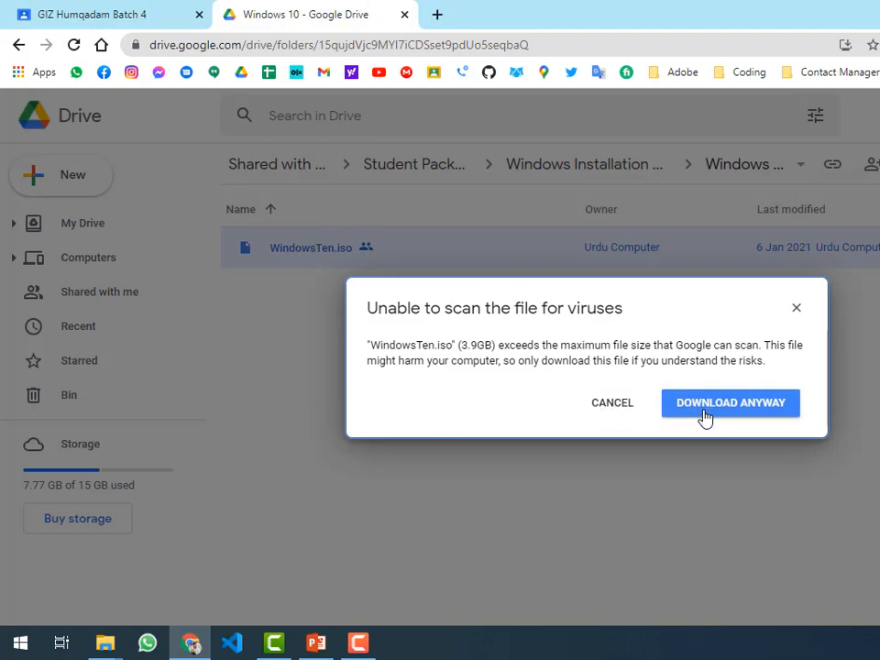
left_click(612, 407)
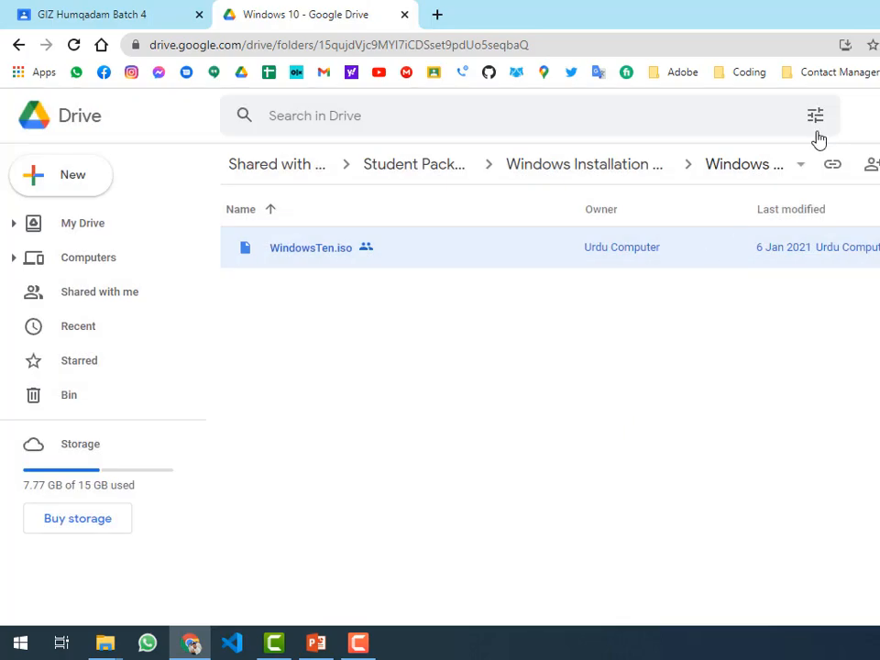
Launch the Windows 7 USB DVD Download Tool from its desktop shortcut
left_click(191, 645)
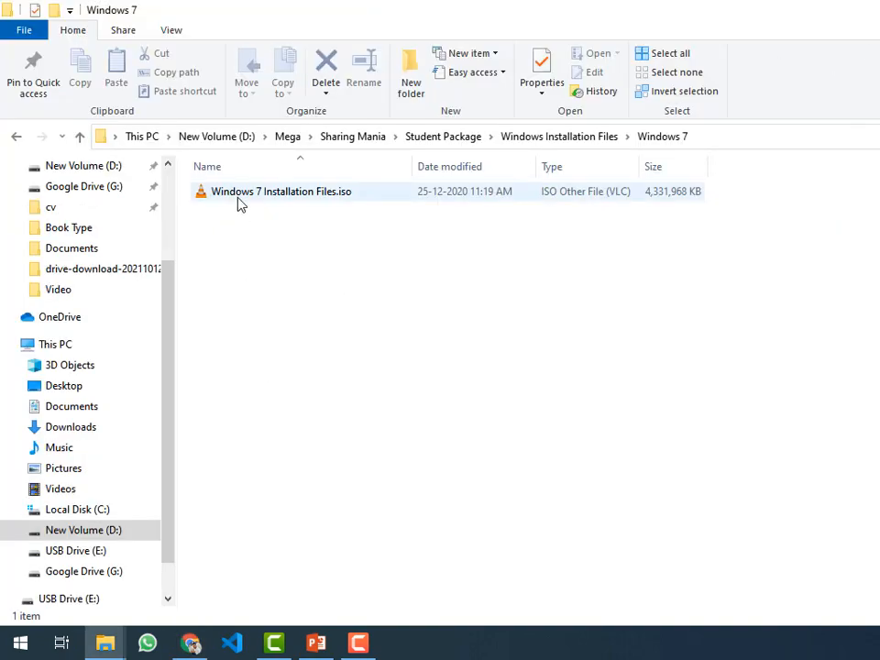
key("super+d")
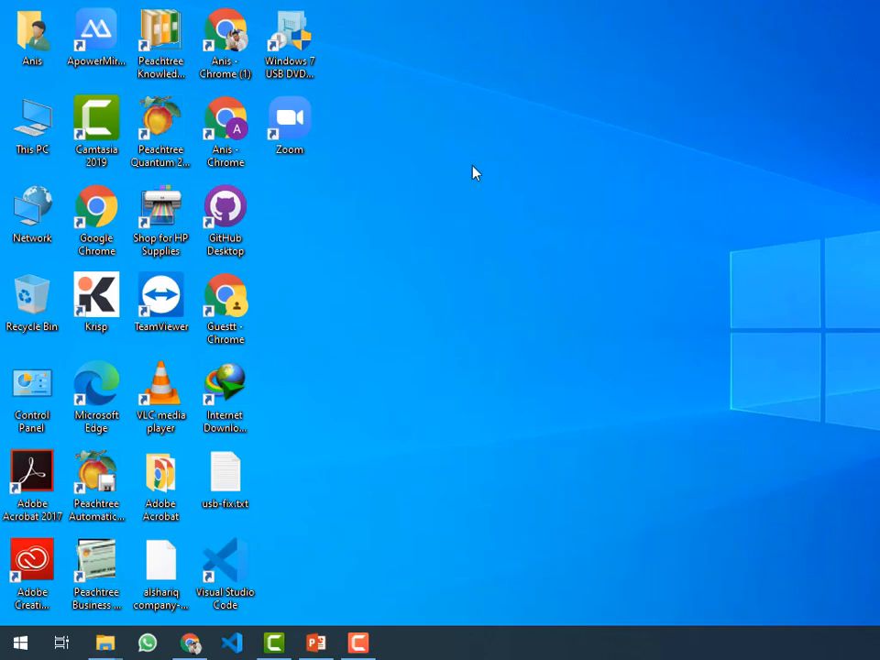
double_click(30, 46)
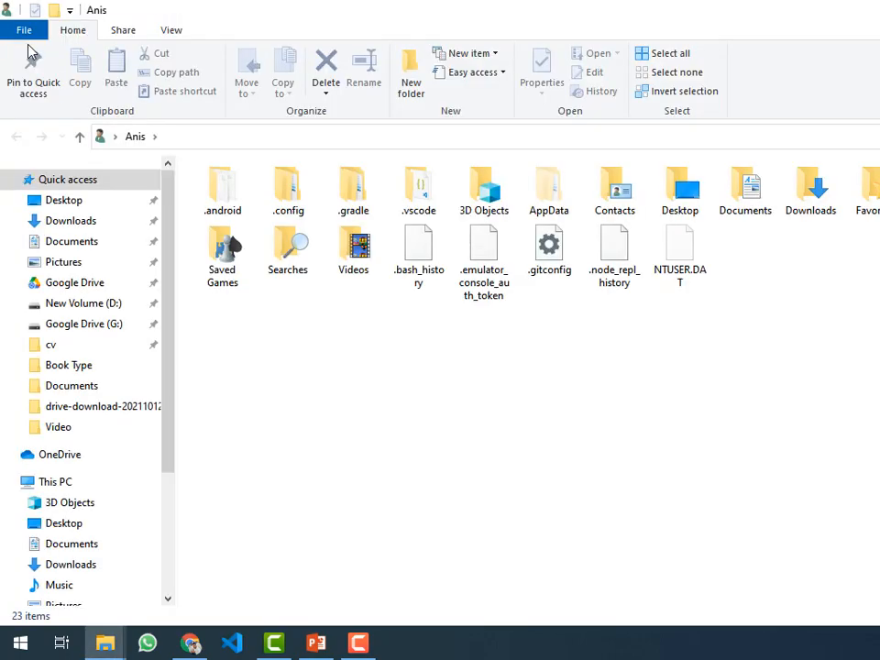
double_click(806, 200)
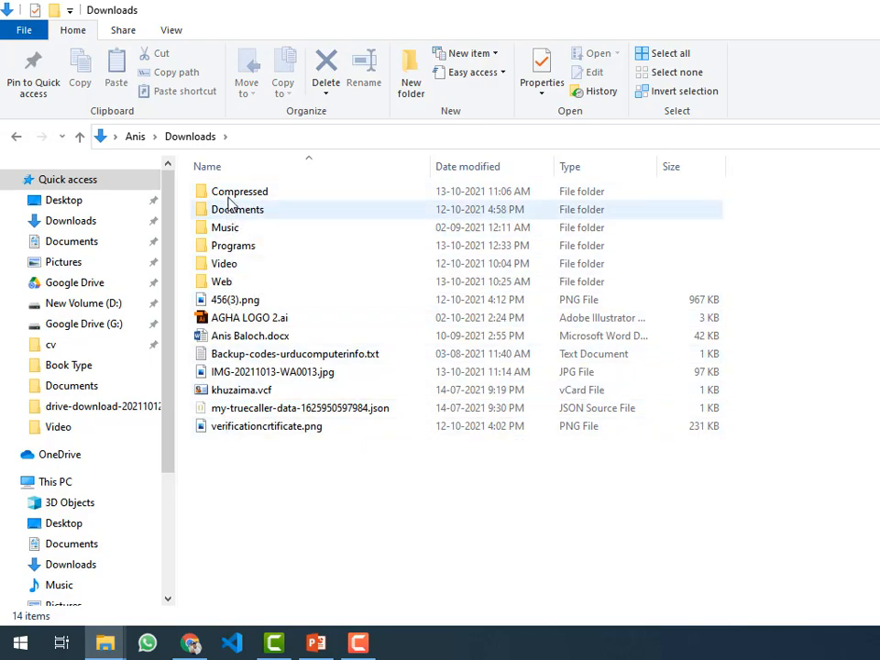
key("super+d")
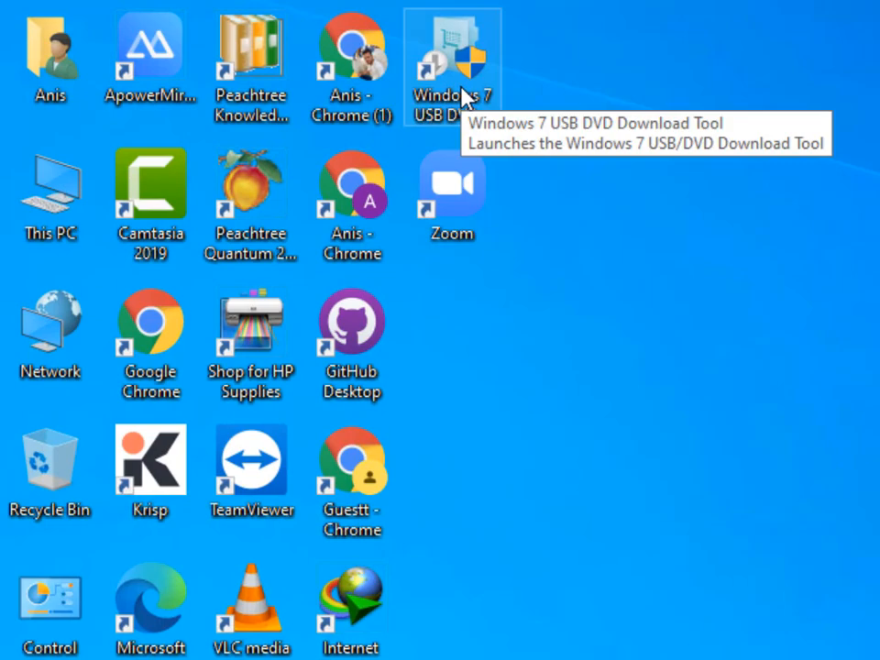
double_click(462, 96)
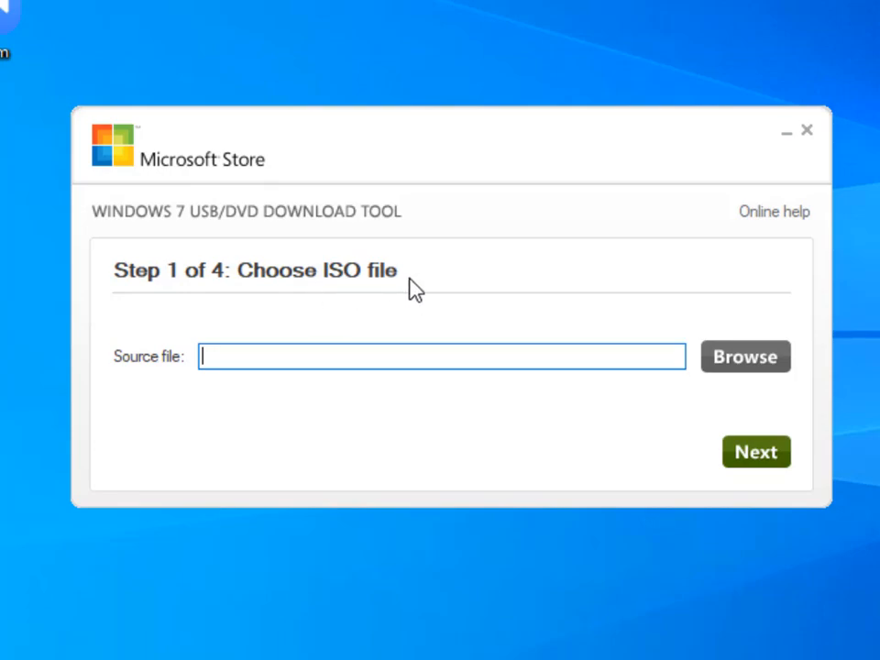
Choose WindowsTen.iso from D: > Mega > Sharing Mania > Student Package > Windows Installation Files > Windows 10 as the source file
left_click(757, 371)
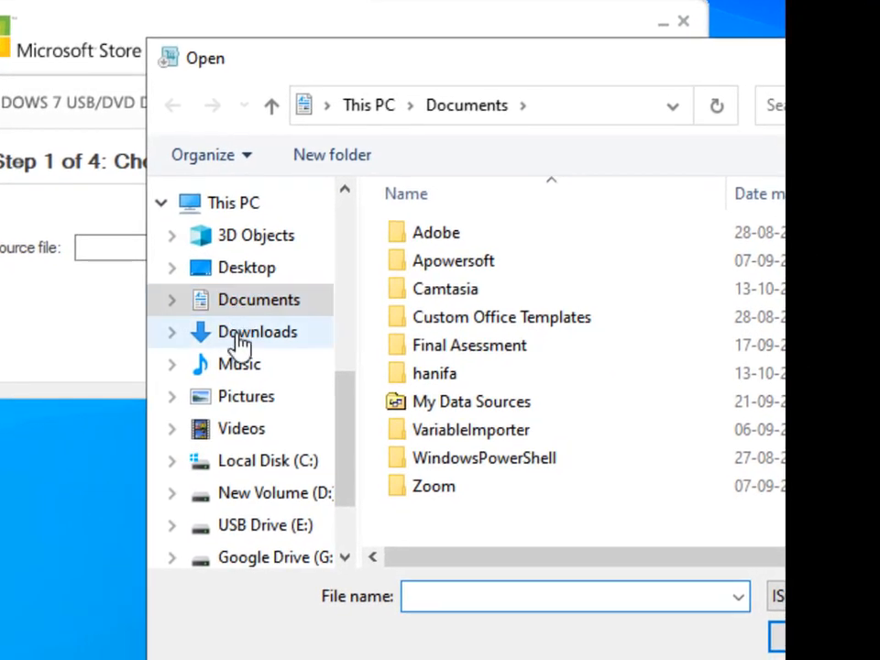
left_click(348, 436)
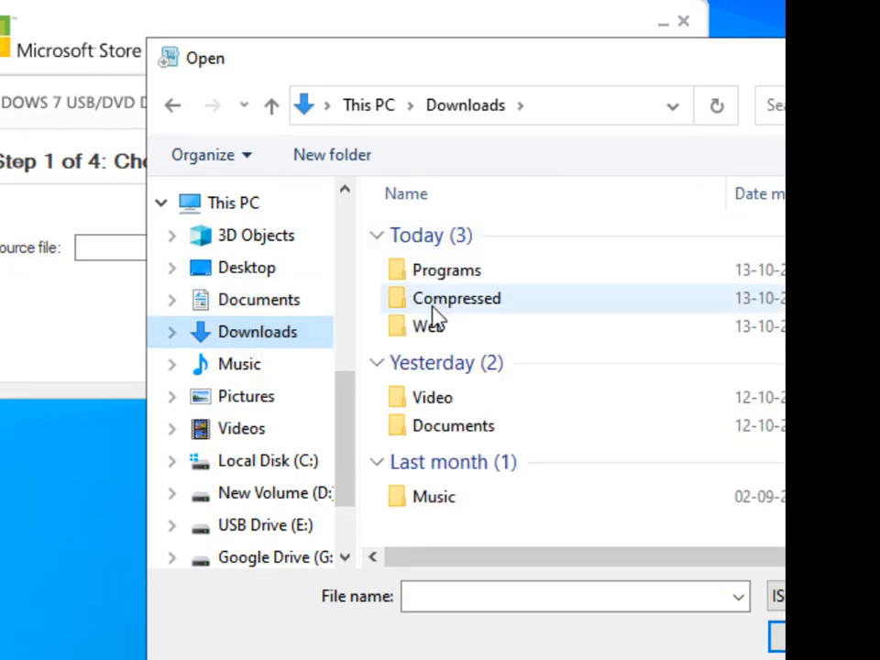
scroll(417, 458, "right", 3)
scroll(417, 458, "left", 3)
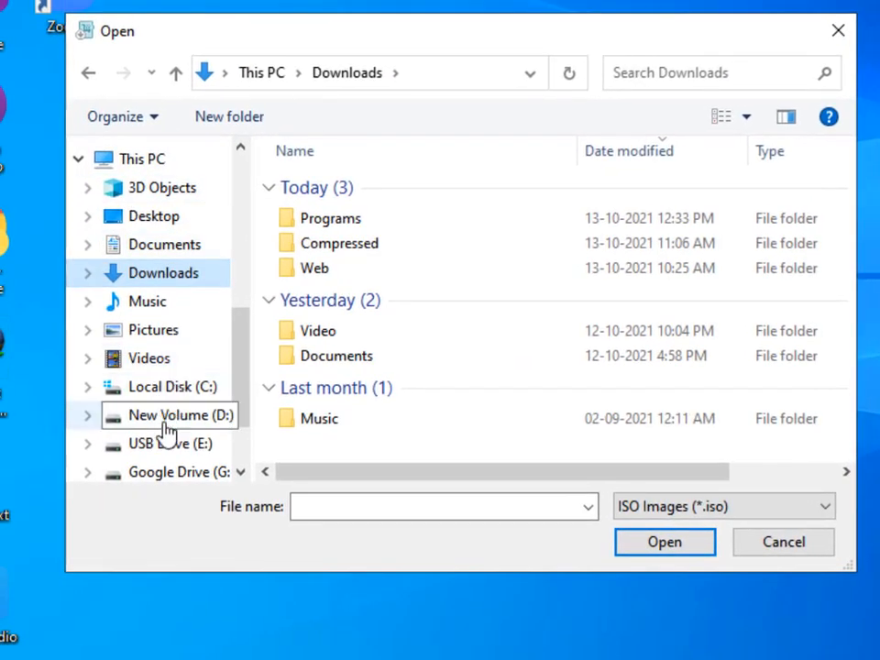
left_click(168, 423)
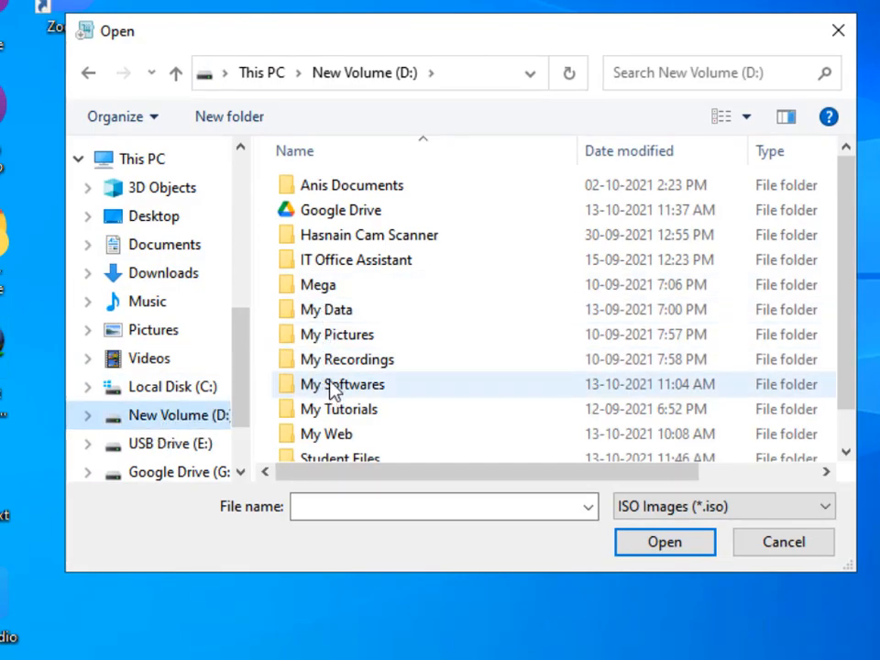
double_click(315, 285)
double_click(324, 187)
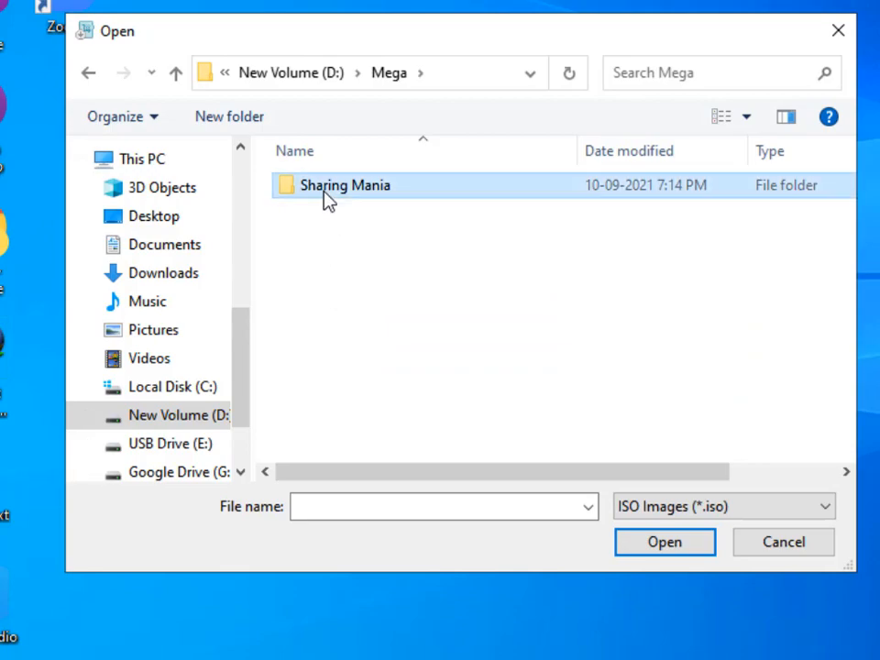
double_click(326, 284)
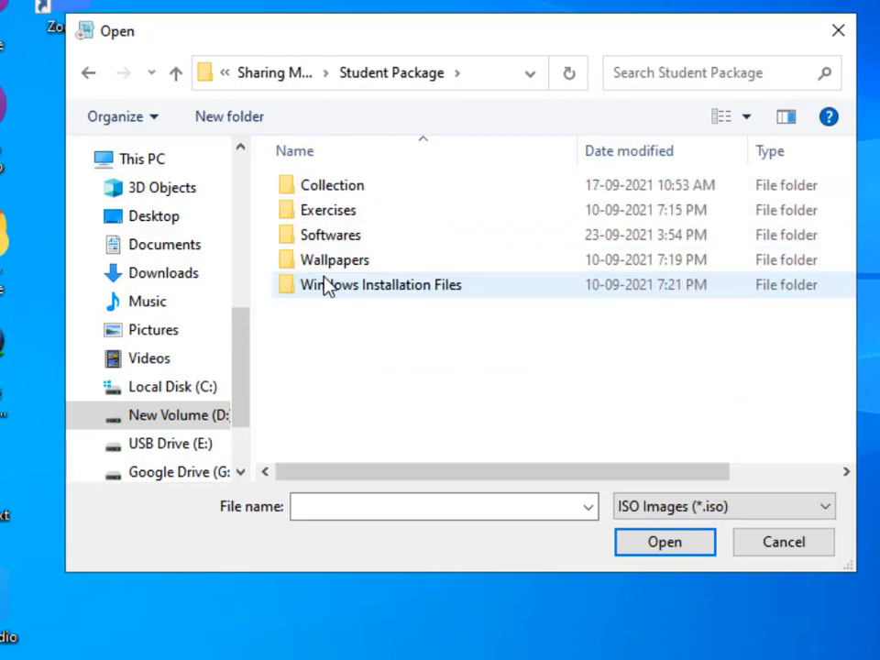
double_click(328, 285)
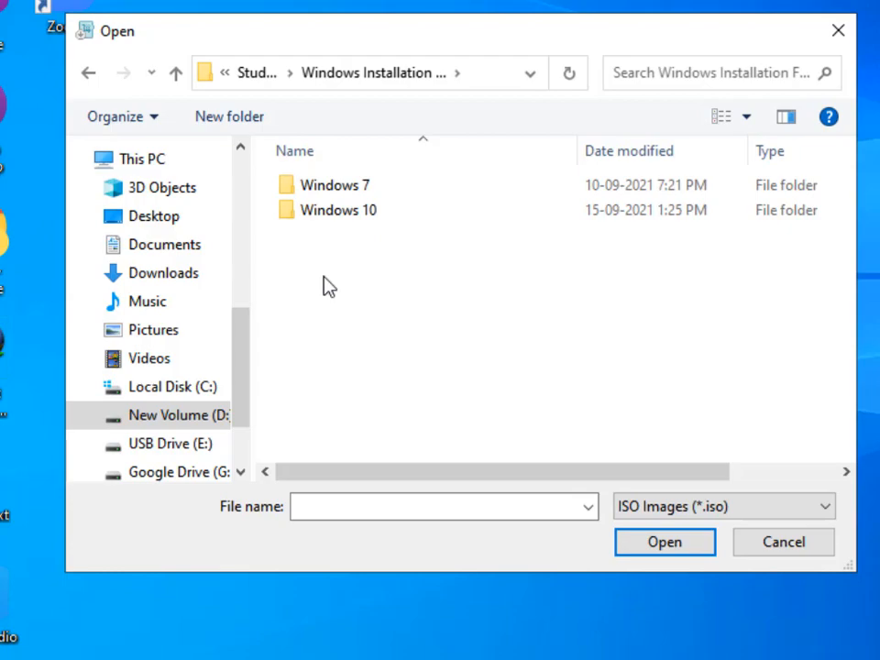
double_click(328, 216)
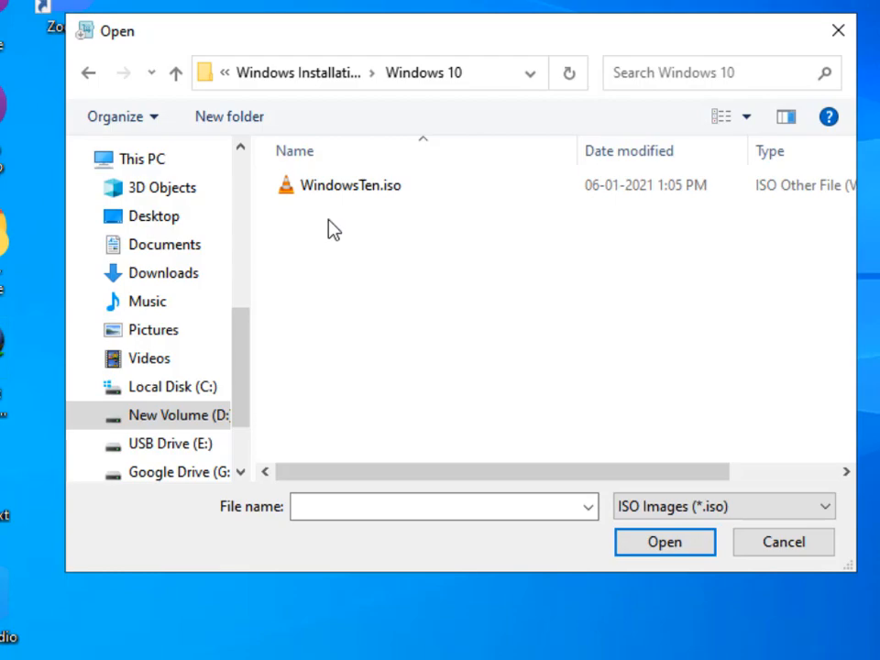
left_click(332, 197)
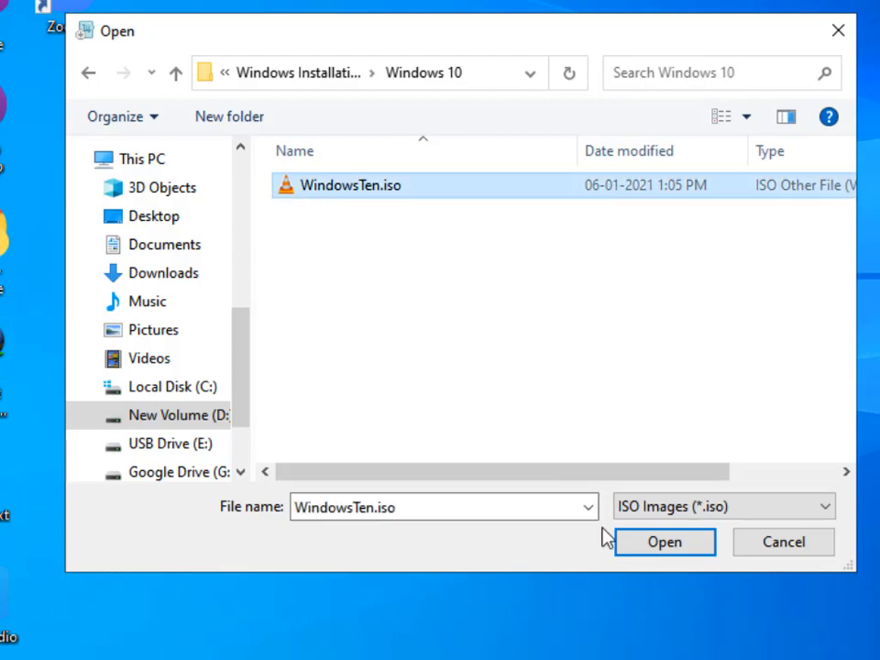
left_click(628, 548)
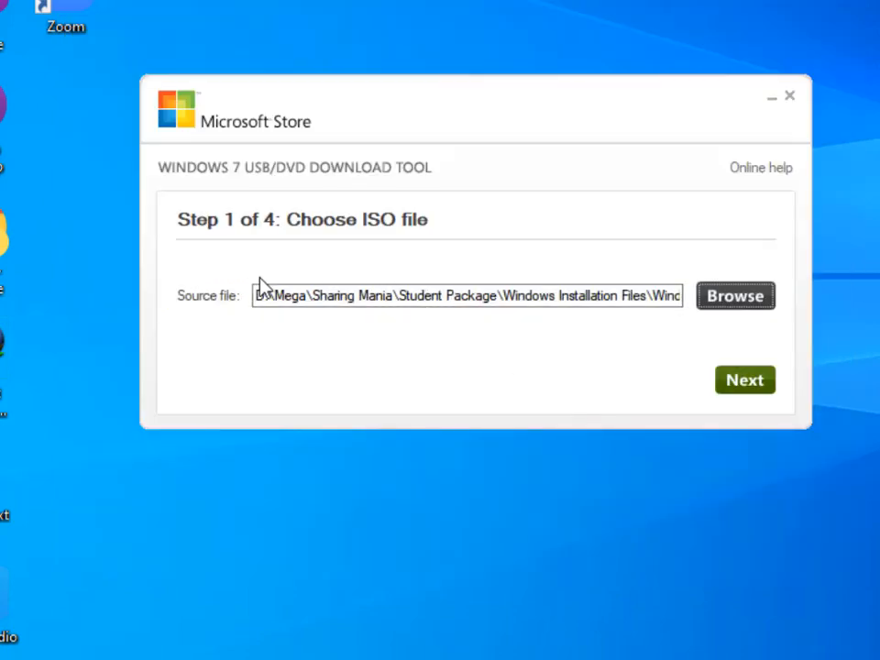
Continue past the ISO selection and choose USB device as the media type
left_click(649, 295)
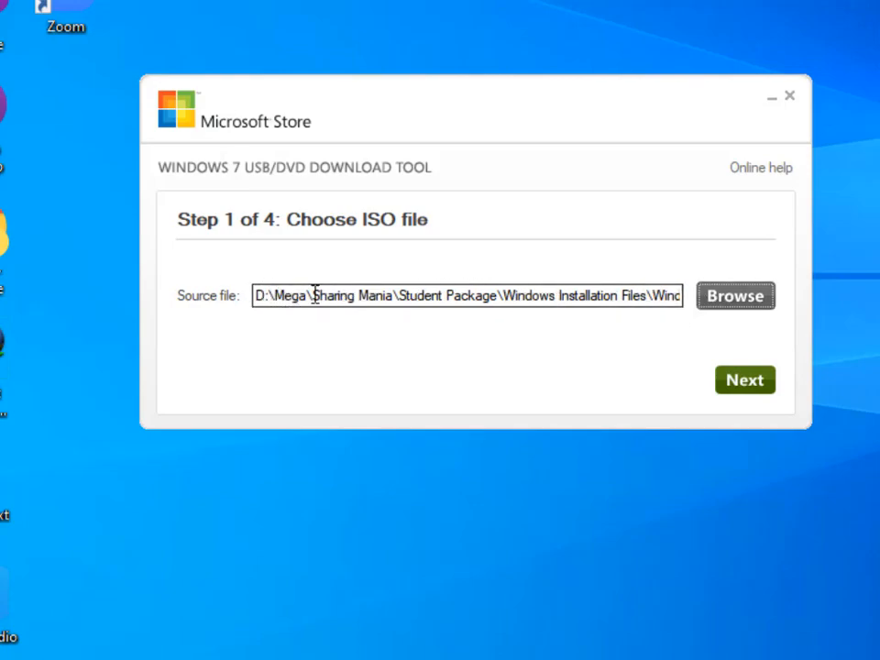
left_click(747, 387)
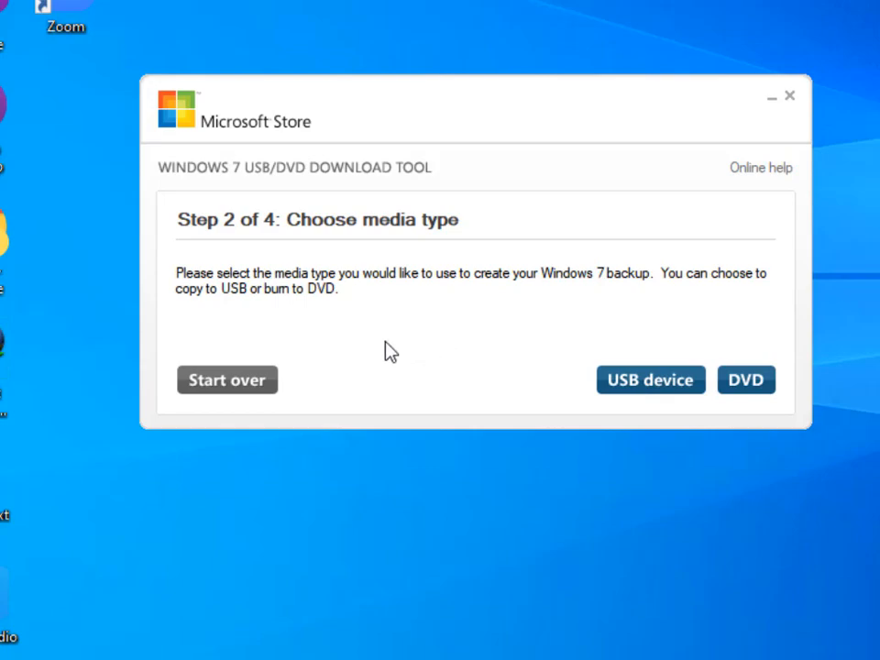
left_click(627, 397)
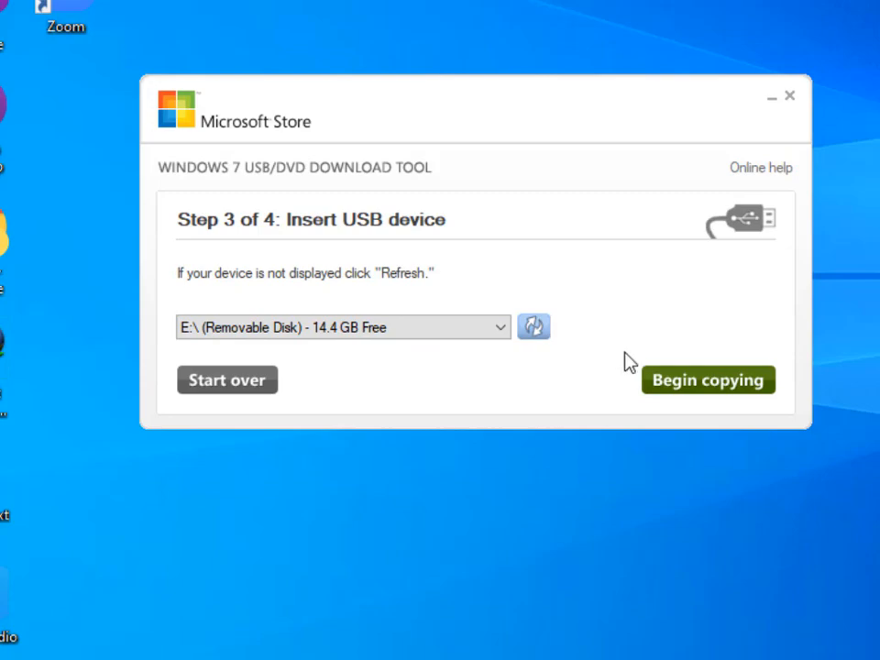
Begin copying to the E:\ removable disk, agreeing to erase the USB device, and close the tool once finished
left_click(663, 386)
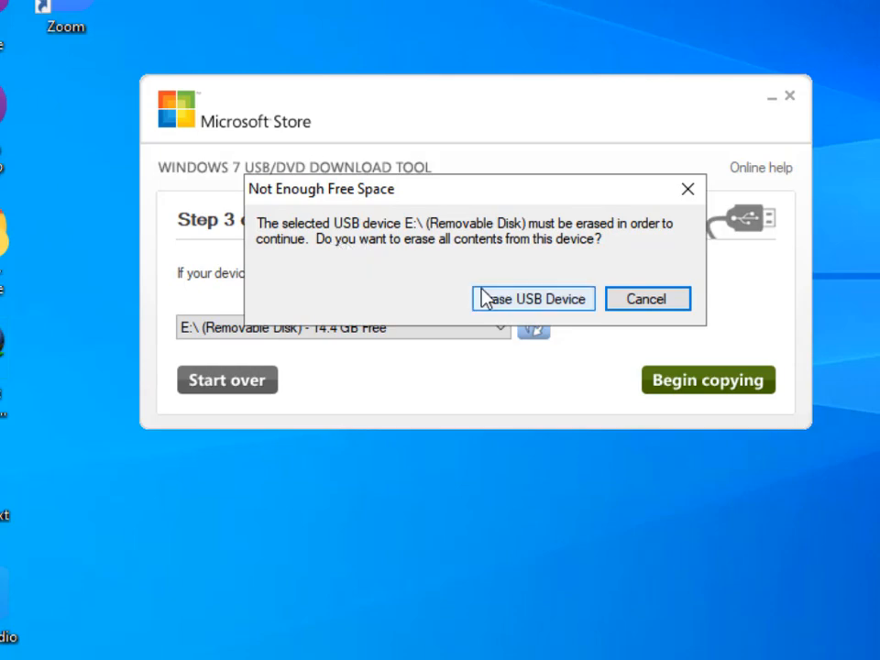
left_click(515, 300)
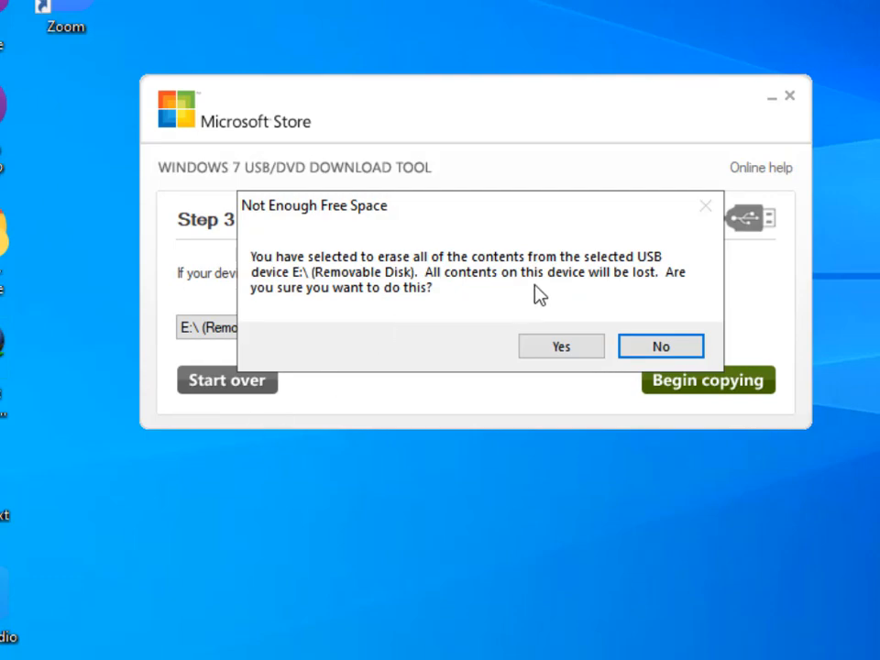
left_click(553, 348)
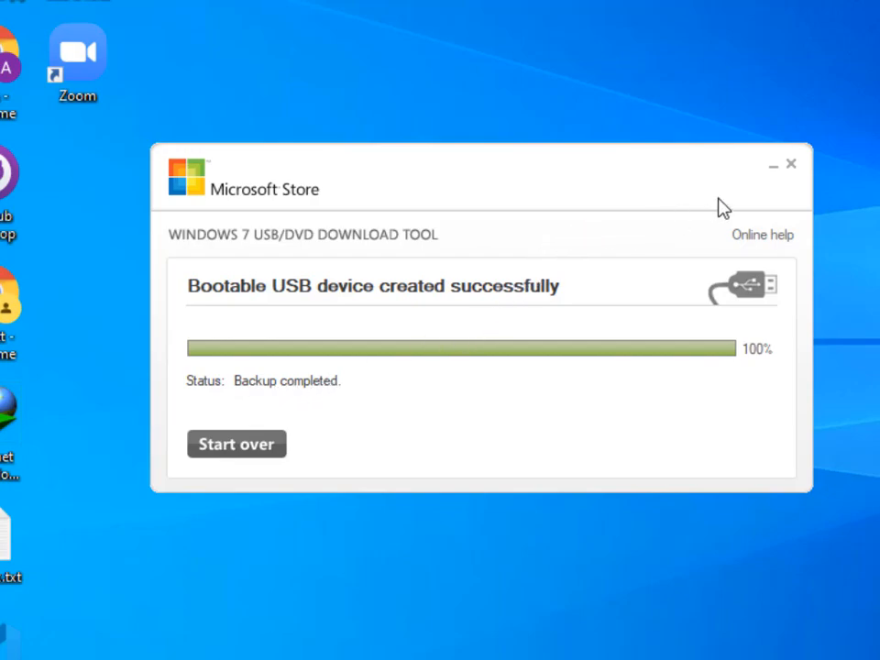
left_click(792, 167)
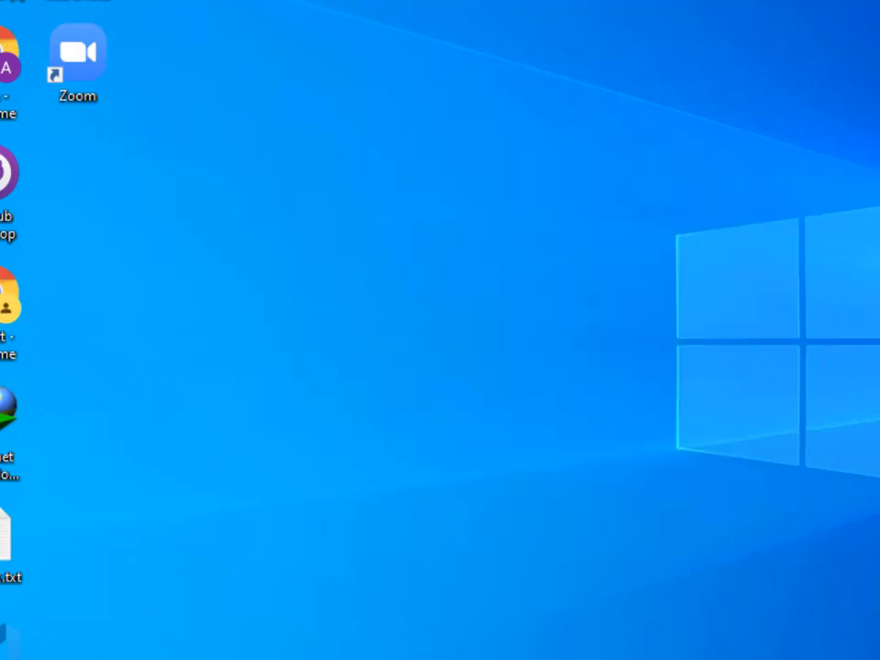
Open File Explorer and view the contents of USB Drive (E:)
key("super+e")
double_click(688, 359)
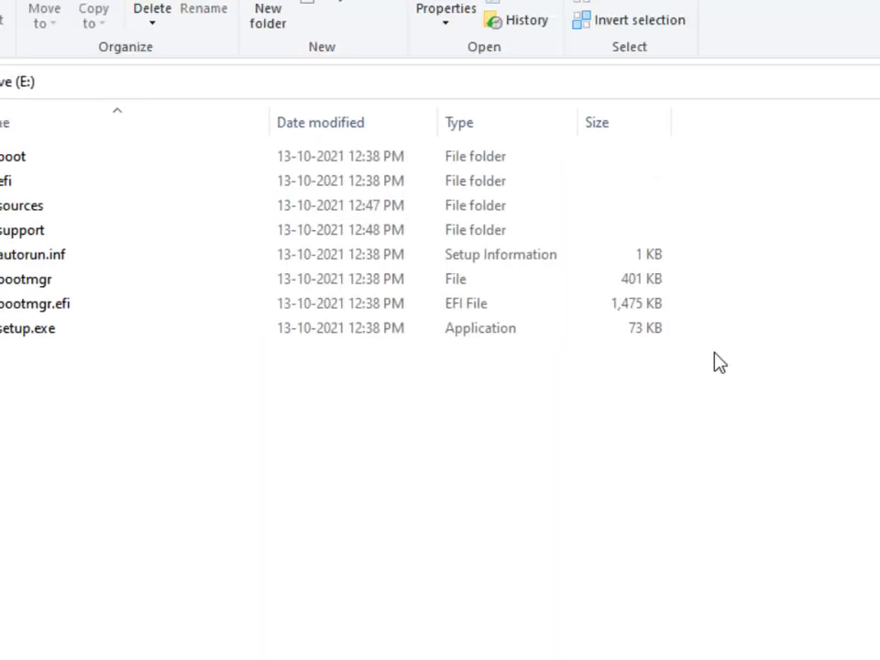
key("alt+Left")
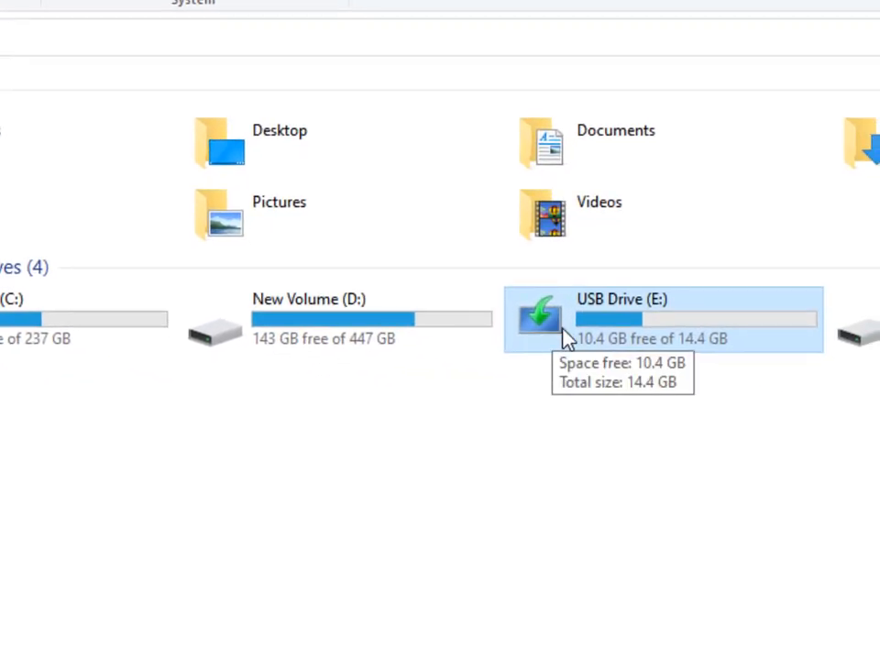
double_click(629, 334)
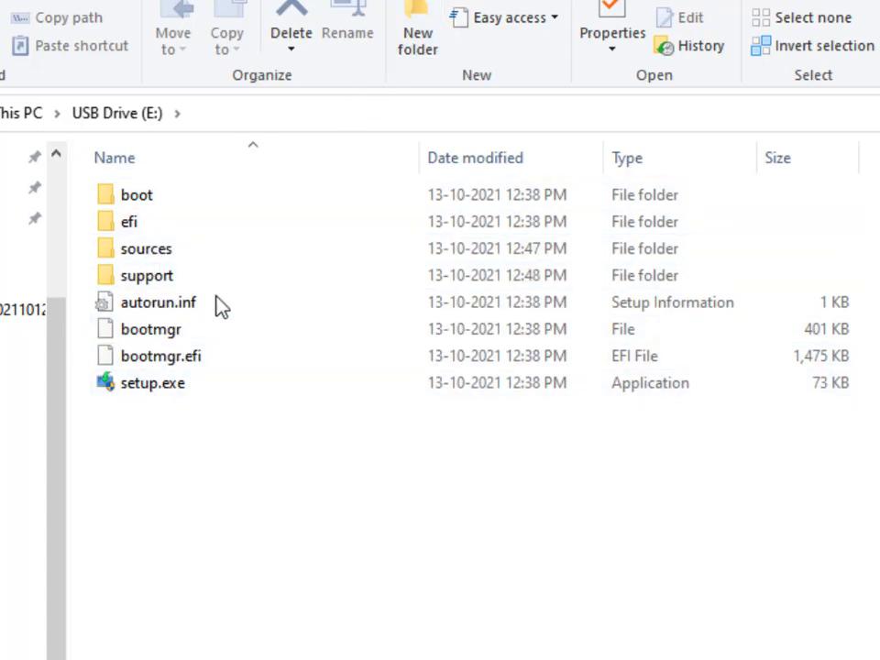
Create a new folder named Other Files on the USB drive
left_click(411, 55)
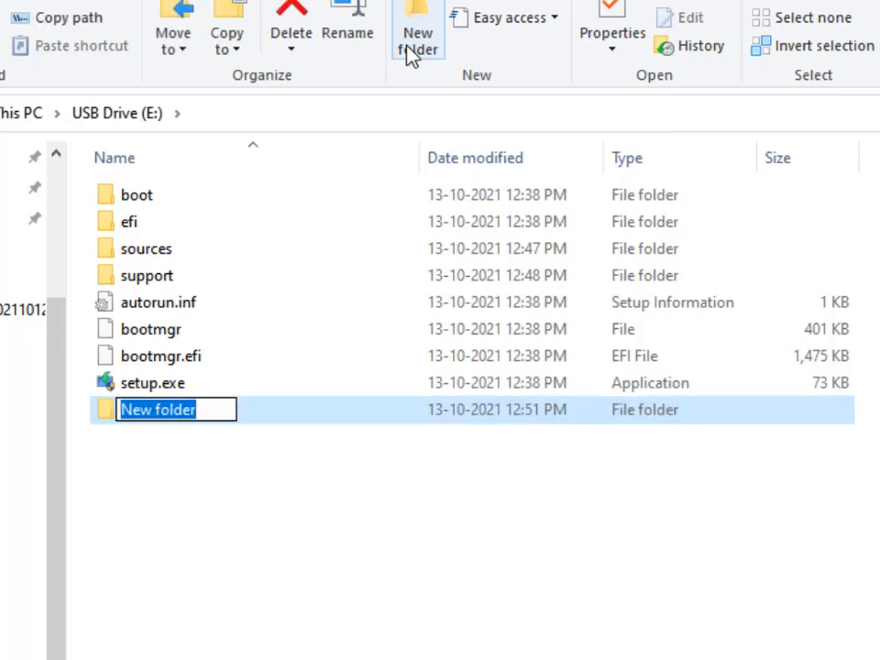
type("Other ")
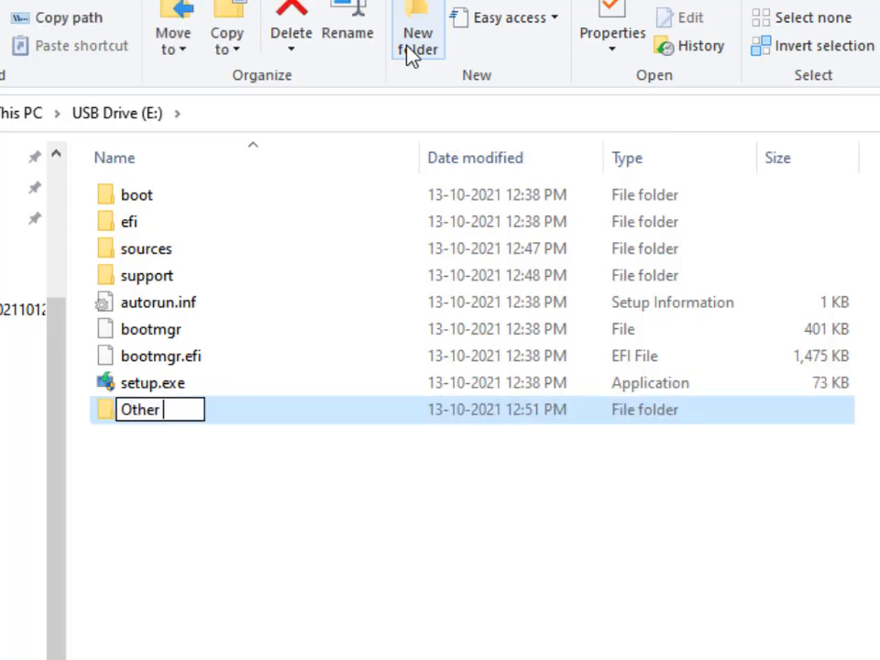
type("Files")
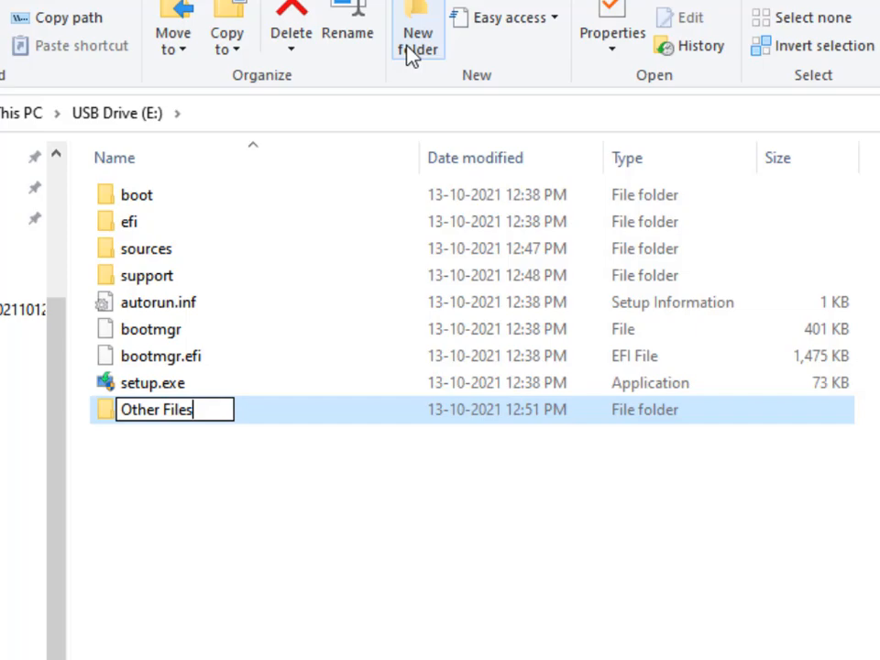
key("Return")
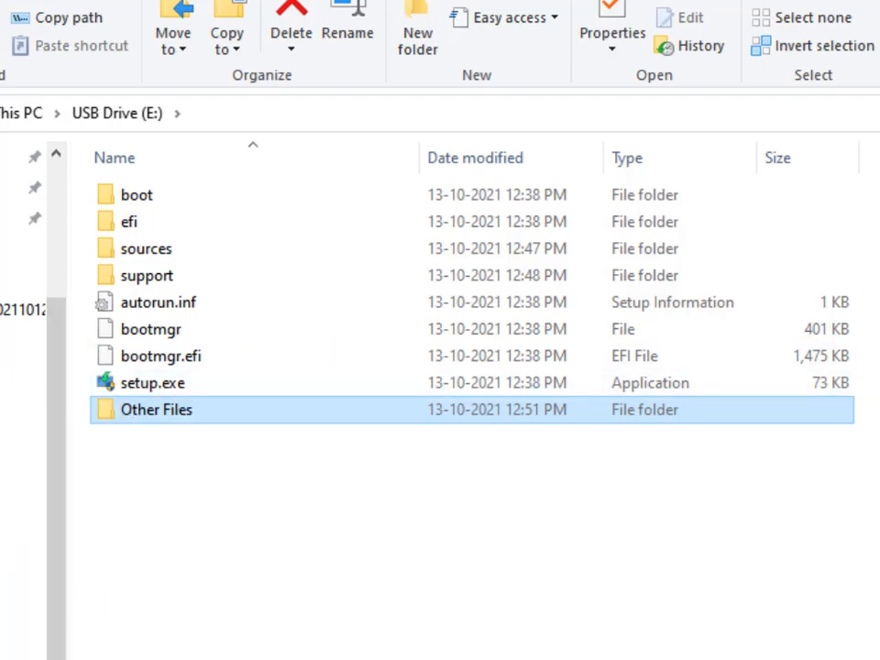
Copy the USB Files folder from New Volume (D:) into the Other Files folder on the USB drive
left_click(19, 478)
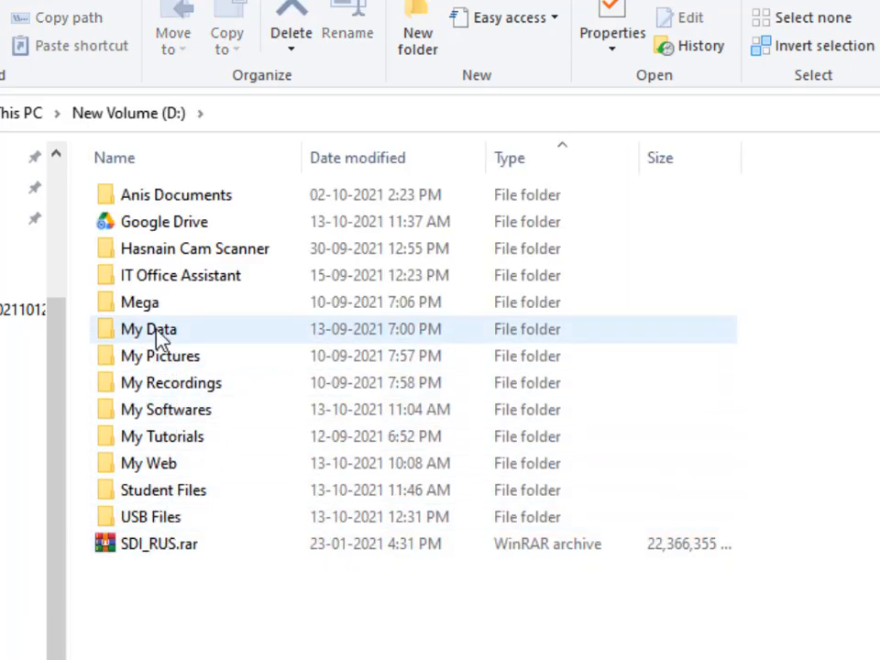
left_click(157, 520)
right_click(157, 520)
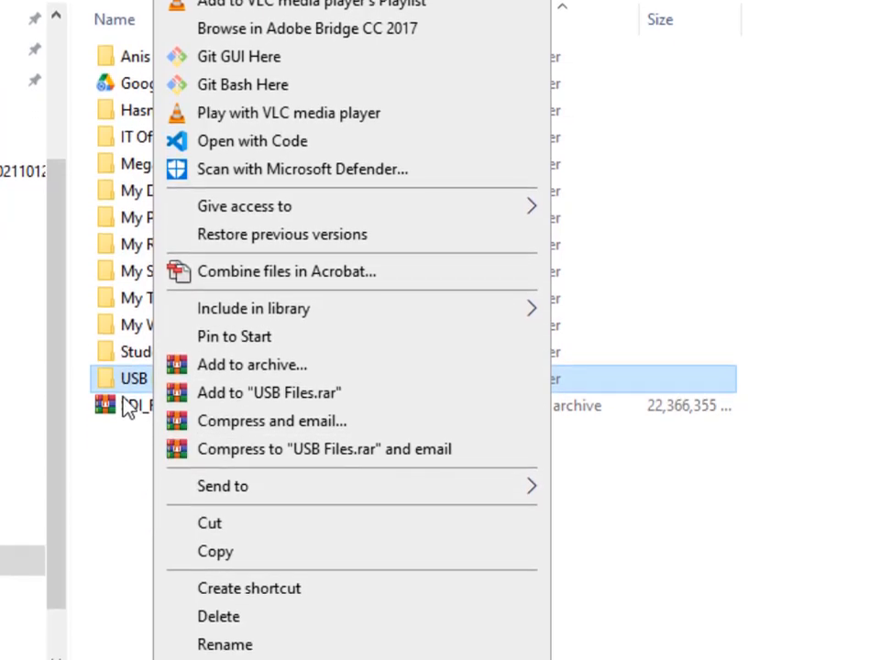
left_click(222, 532)
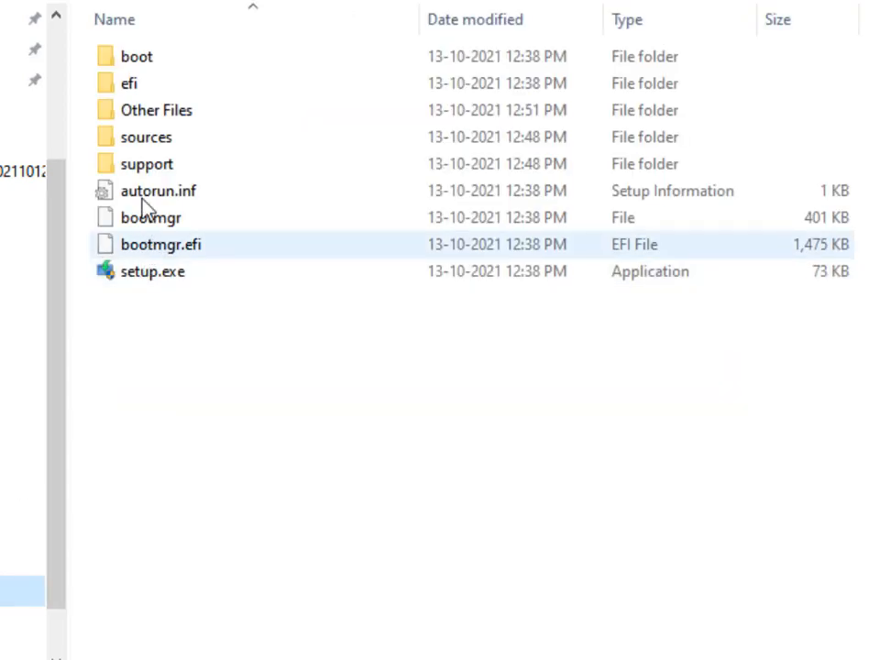
double_click(135, 115)
right_click(193, 83)
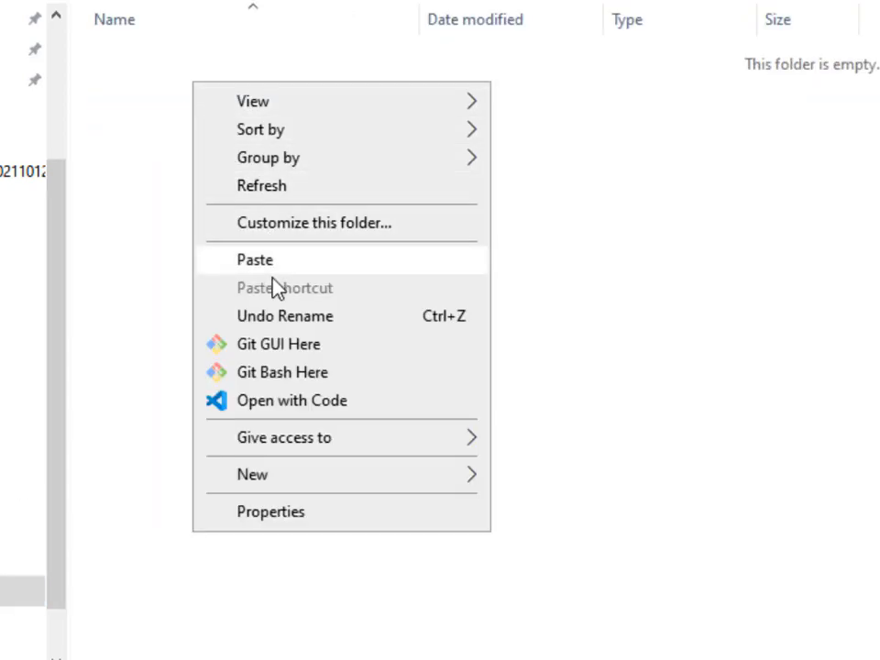
left_click(270, 258)
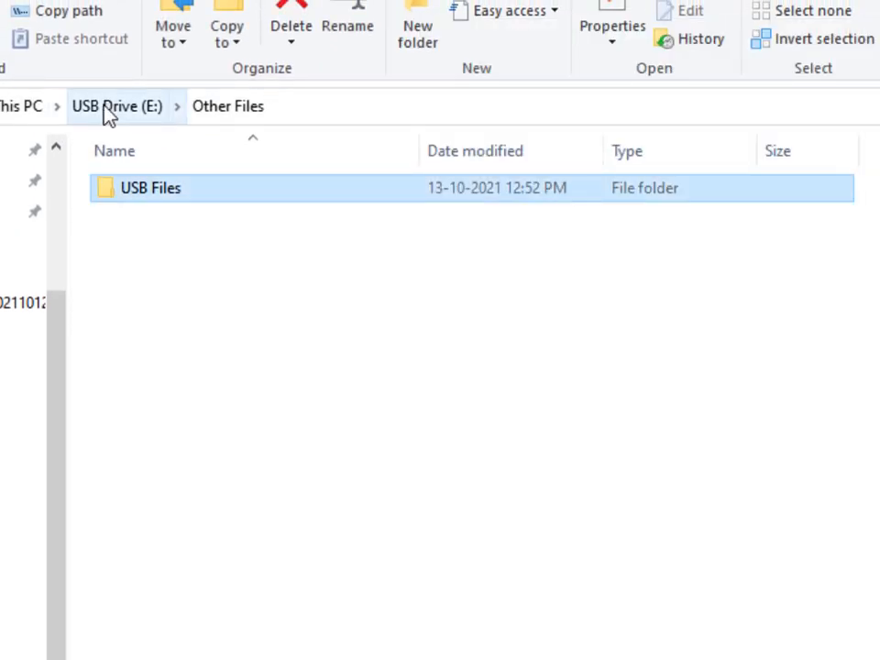
left_click(105, 106)
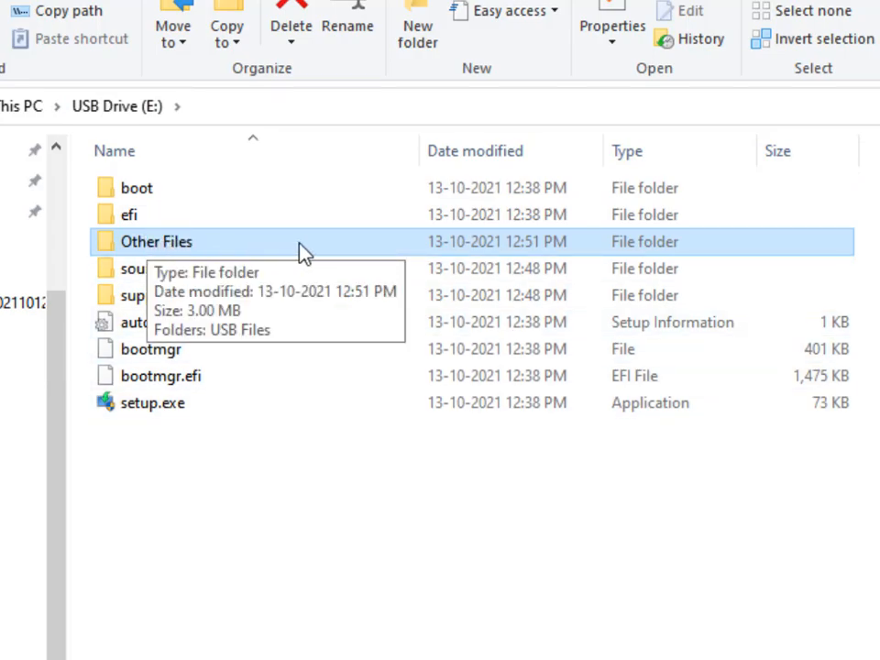
left_click(267, 501)
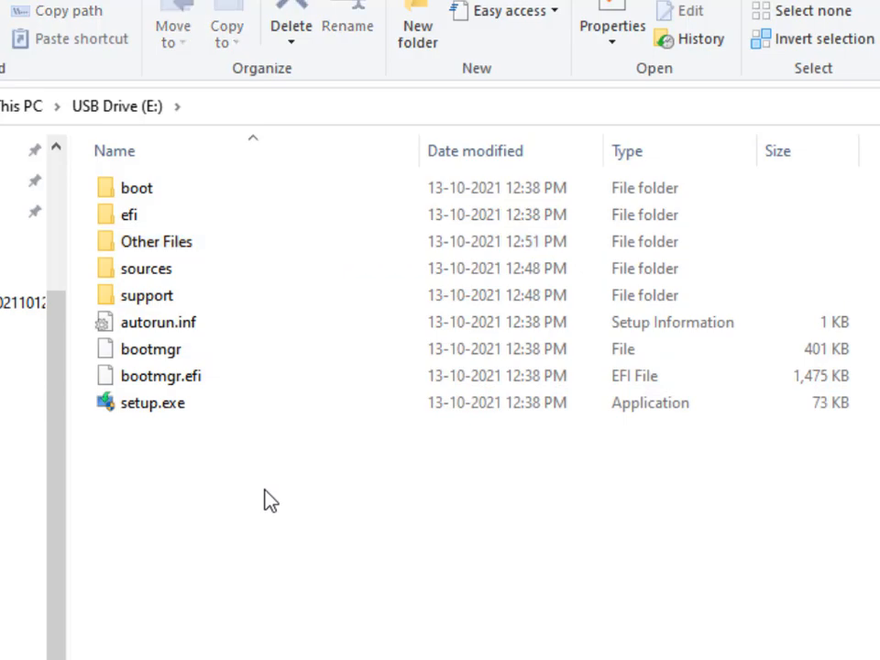